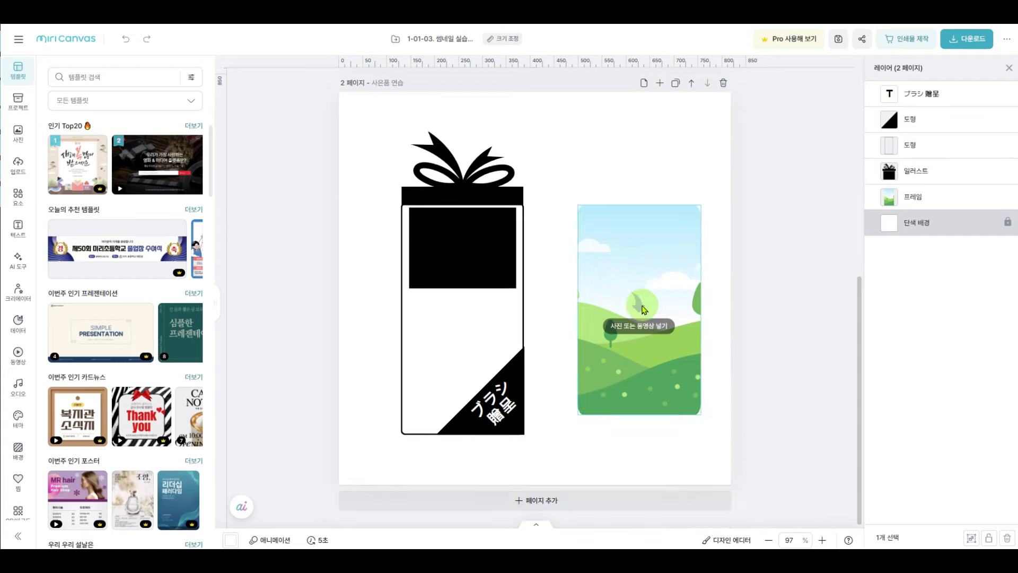
Shift the foundation photo on page 1 and examine the outlined rectangle of the gift box.
{"action": "left_click", "coordinate": [474, 236]}
{"action": "left_click_drag", "start_coordinate": [432, 239], "coordinate": [473, 216]}
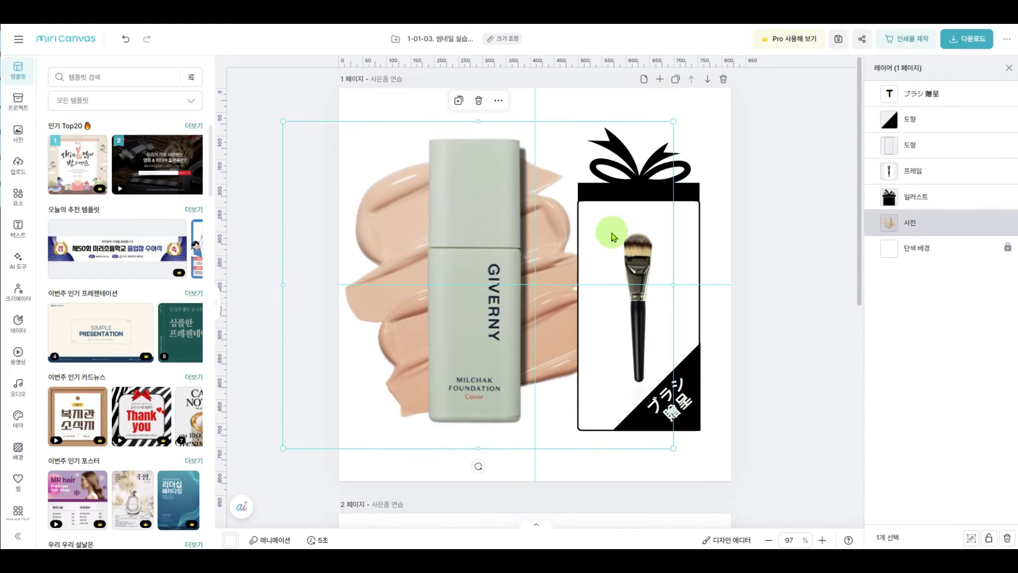
{"action": "mouse_move", "coordinate": [641, 263]}
{"action": "left_mouse_down"}
{"action": "mouse_move", "coordinate": [625, 288]}
{"action": "mouse_move", "coordinate": [666, 257]}
{"action": "mouse_move", "coordinate": [648, 273]}
{"action": "mouse_move", "coordinate": [640, 265]}
{"action": "left_mouse_up"}
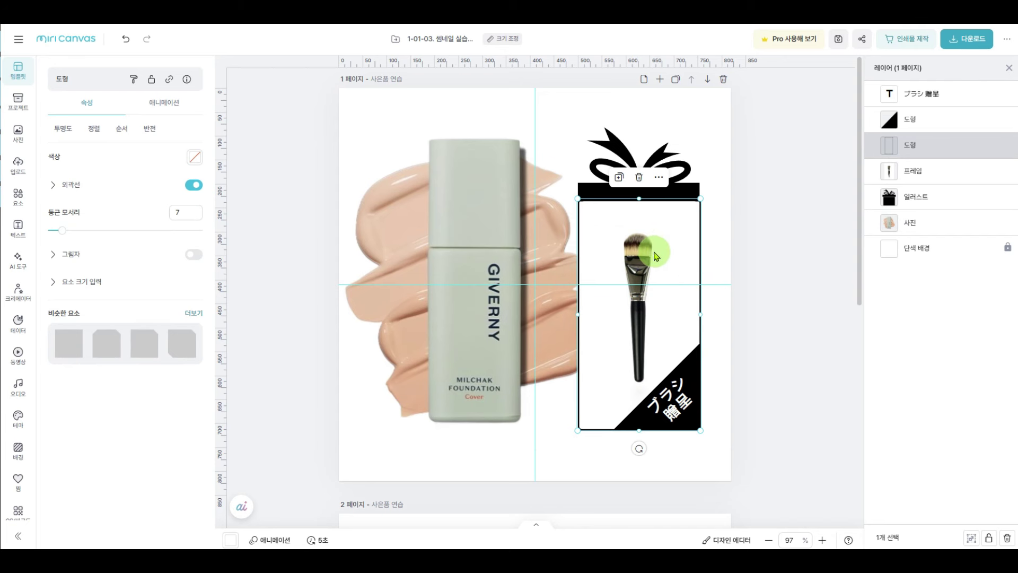
{"action": "left_click", "coordinate": [653, 341]}
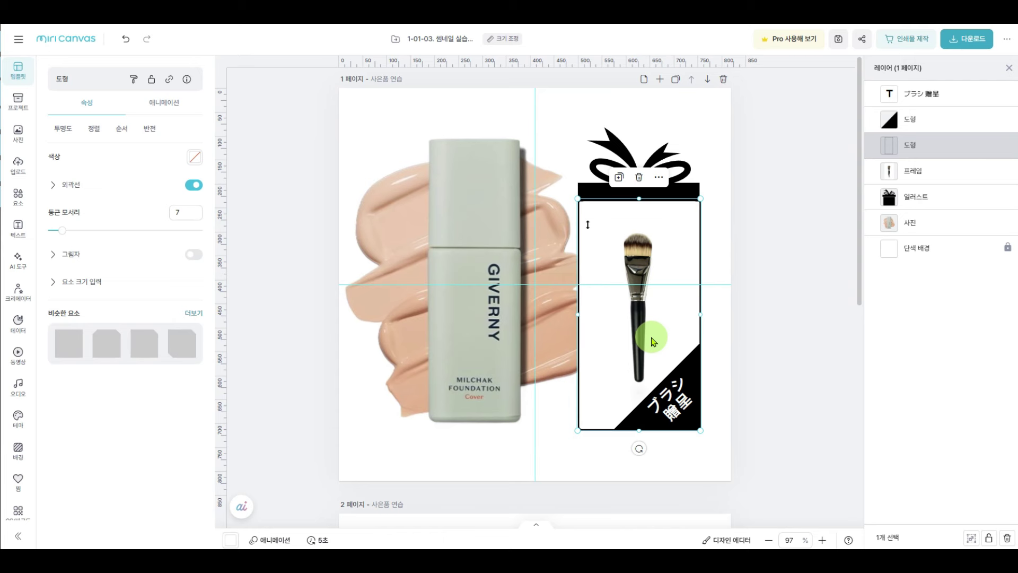
{"action": "left_click", "coordinate": [746, 277]}
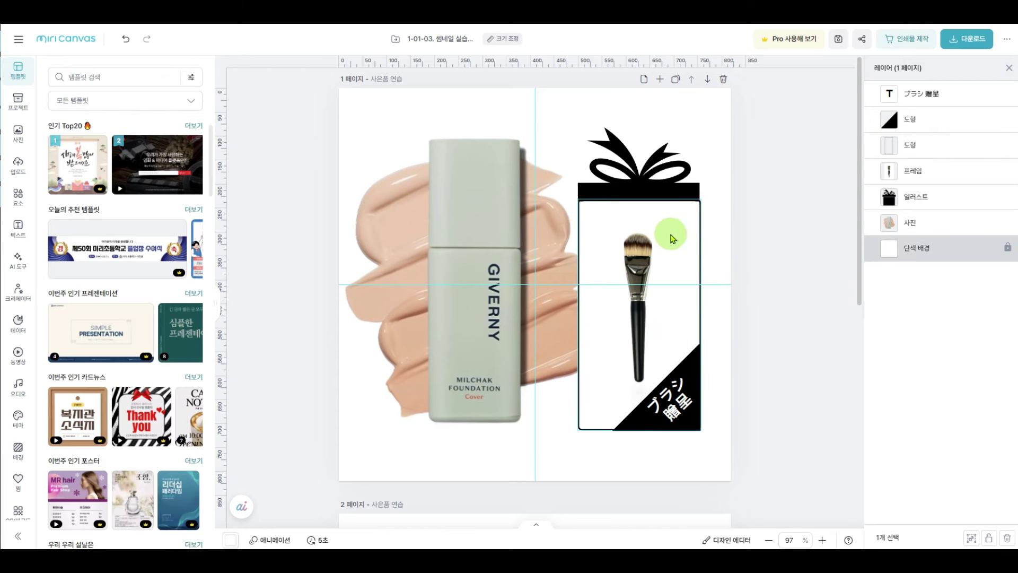
Separate the page 1 gift box by moving the rounded outline over the bottle and shifting the brush frame, ribbon illustration and corner triangle.
{"action": "mouse_move", "coordinate": [671, 226]}
{"action": "left_mouse_down"}
{"action": "mouse_move", "coordinate": [741, 232]}
{"action": "mouse_move", "coordinate": [588, 262]}
{"action": "mouse_move", "coordinate": [557, 232]}
{"action": "mouse_move", "coordinate": [559, 242]}
{"action": "mouse_move", "coordinate": [538, 254]}
{"action": "mouse_move", "coordinate": [564, 240]}
{"action": "left_mouse_up"}
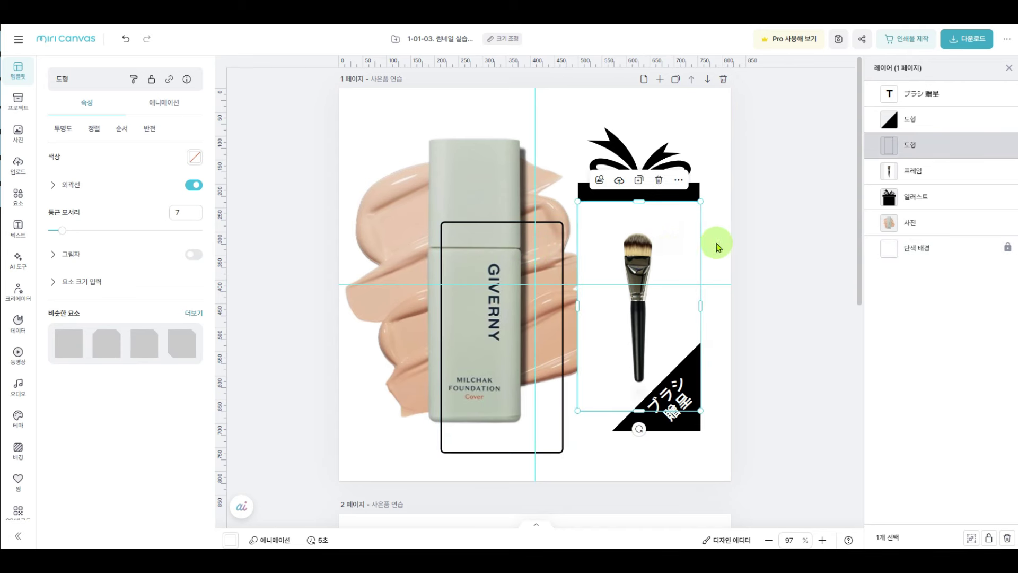
{"action": "left_click", "coordinate": [675, 250]}
{"action": "mouse_move", "coordinate": [675, 251]}
{"action": "left_mouse_down"}
{"action": "mouse_move", "coordinate": [541, 241]}
{"action": "mouse_move", "coordinate": [701, 249]}
{"action": "mouse_move", "coordinate": [677, 277]}
{"action": "mouse_move", "coordinate": [663, 255]}
{"action": "mouse_move", "coordinate": [666, 273]}
{"action": "left_mouse_up"}
{"action": "mouse_move", "coordinate": [659, 176]}
{"action": "left_mouse_down"}
{"action": "mouse_move", "coordinate": [619, 138]}
{"action": "mouse_move", "coordinate": [660, 155]}
{"action": "mouse_move", "coordinate": [673, 149]}
{"action": "mouse_move", "coordinate": [666, 141]}
{"action": "left_mouse_up"}
{"action": "mouse_move", "coordinate": [617, 300]}
{"action": "left_mouse_down"}
{"action": "mouse_move", "coordinate": [625, 242]}
{"action": "mouse_move", "coordinate": [623, 253]}
{"action": "left_mouse_up"}
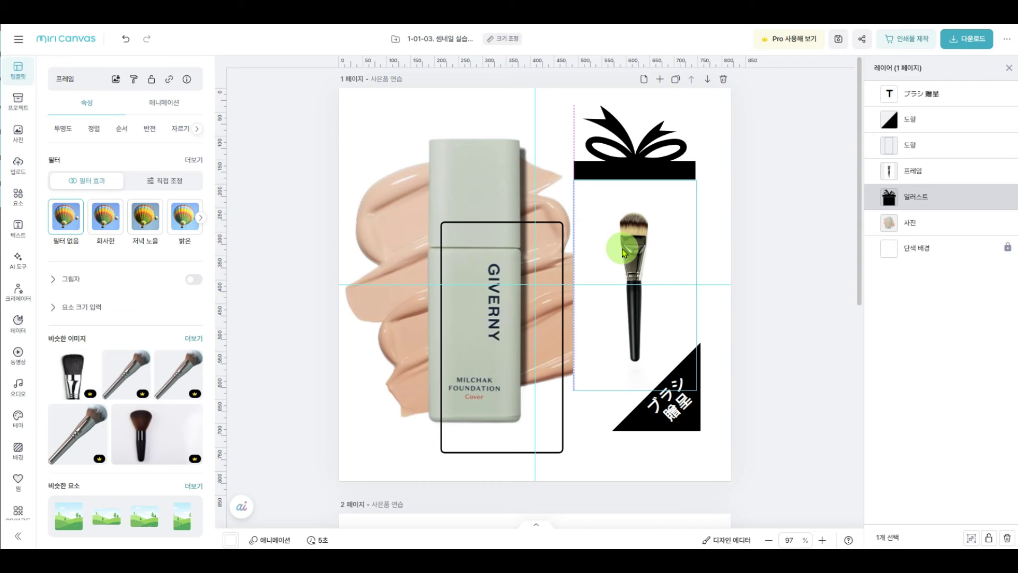
{"action": "left_click_drag", "start_coordinate": [695, 423], "coordinate": [667, 419]}
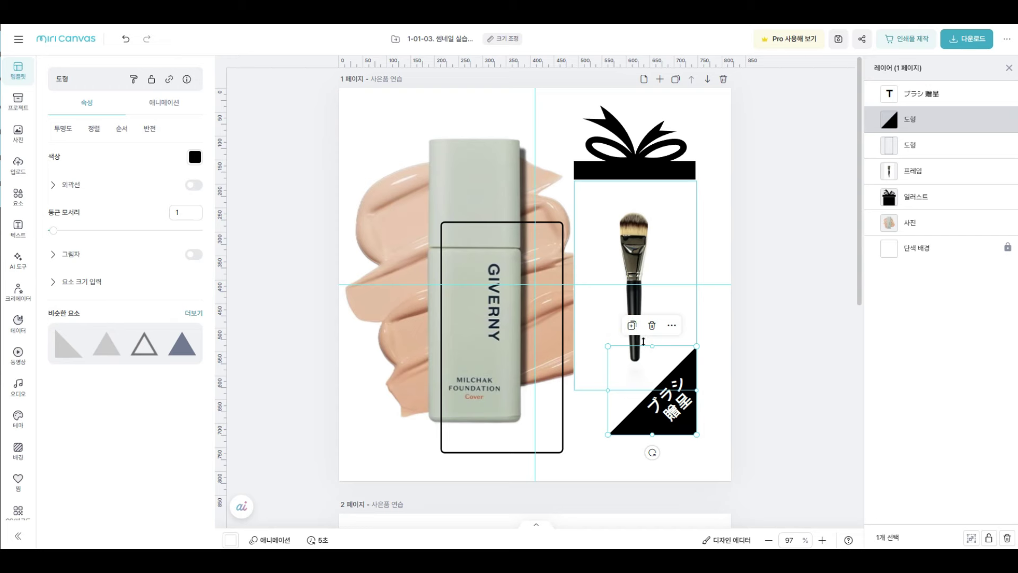
Add a blank page after page 1 and place a copy of the foundation photo on it.
{"action": "left_click", "coordinate": [660, 79]}
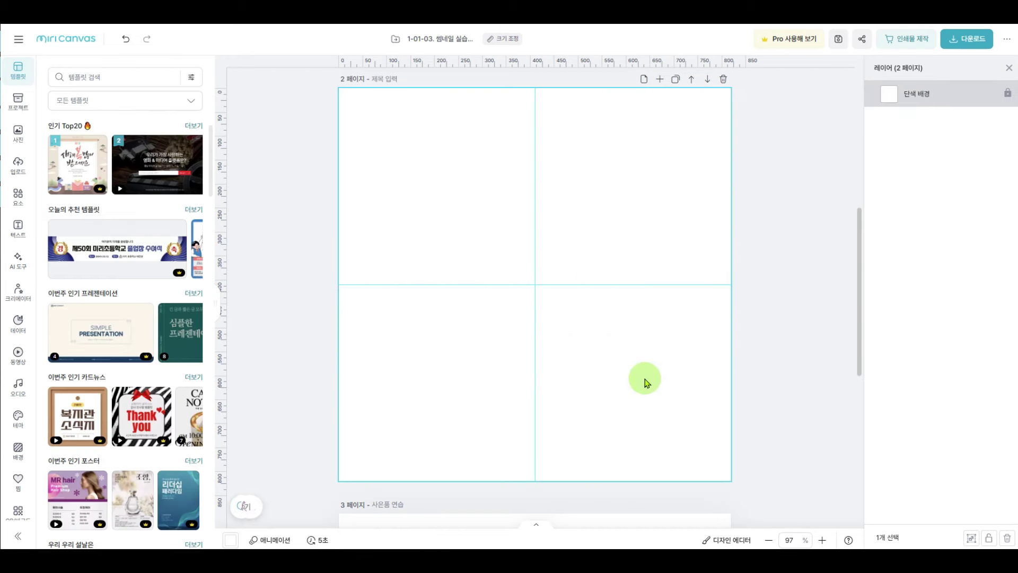
{"action": "scroll", "coordinate": [400, 270], "scroll_direction": "up", "scroll_amount": 7}
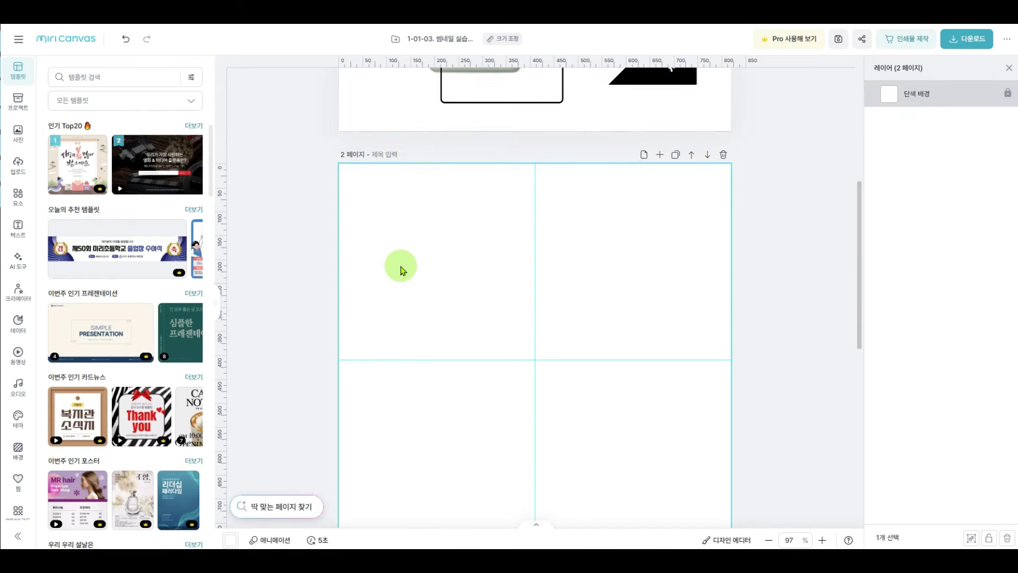
{"action": "left_click_drag", "start_coordinate": [373, 155], "coordinate": [398, 212]}
{"action": "scroll", "coordinate": [413, 239], "scroll_direction": "down", "scroll_amount": 9}
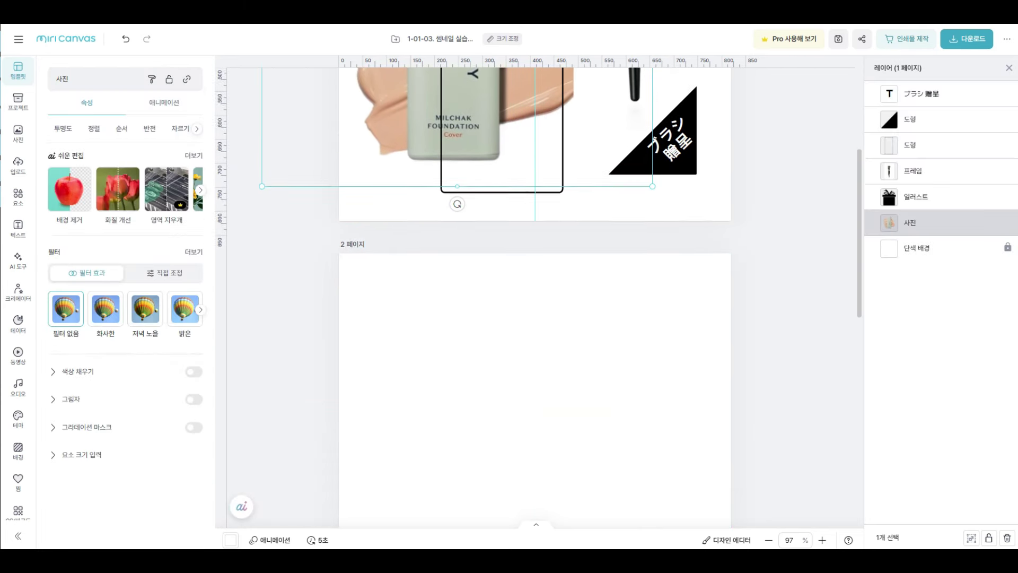
{"action": "left_click", "coordinate": [425, 268]}
{"action": "key", "text": "ctrl+v"}
{"action": "scroll", "coordinate": [427, 276], "scroll_direction": "up", "scroll_amount": 4}
{"action": "scroll", "coordinate": [429, 289], "scroll_direction": "up", "scroll_amount": 2}
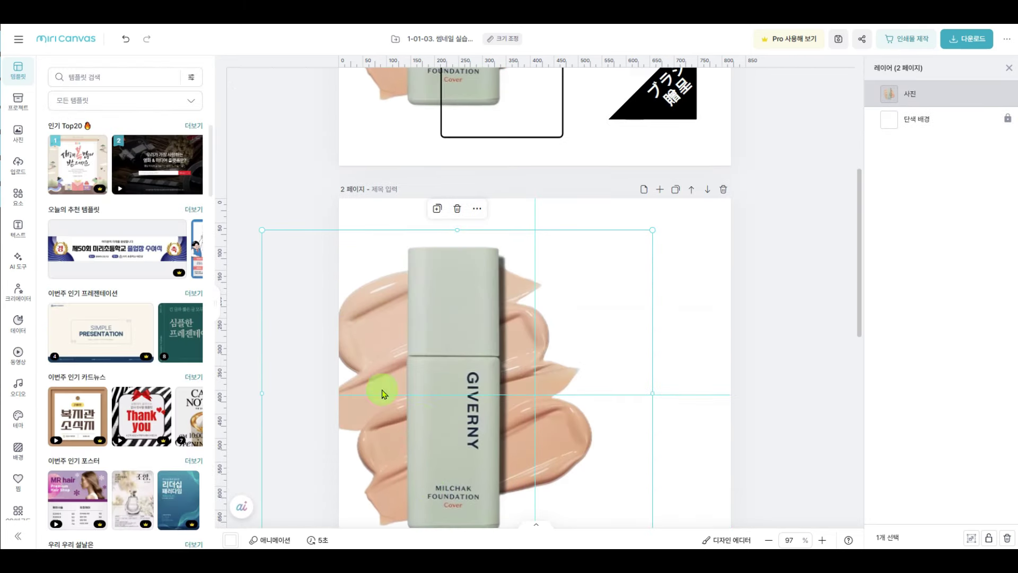
Switch to File Explorer's 실습용원본 folder and view the brush photo 2-04.03.jfif enlarged, returning to MiriCanvas when done.
{"action": "scroll", "coordinate": [484, 336], "scroll_direction": "up", "scroll_amount": 10}
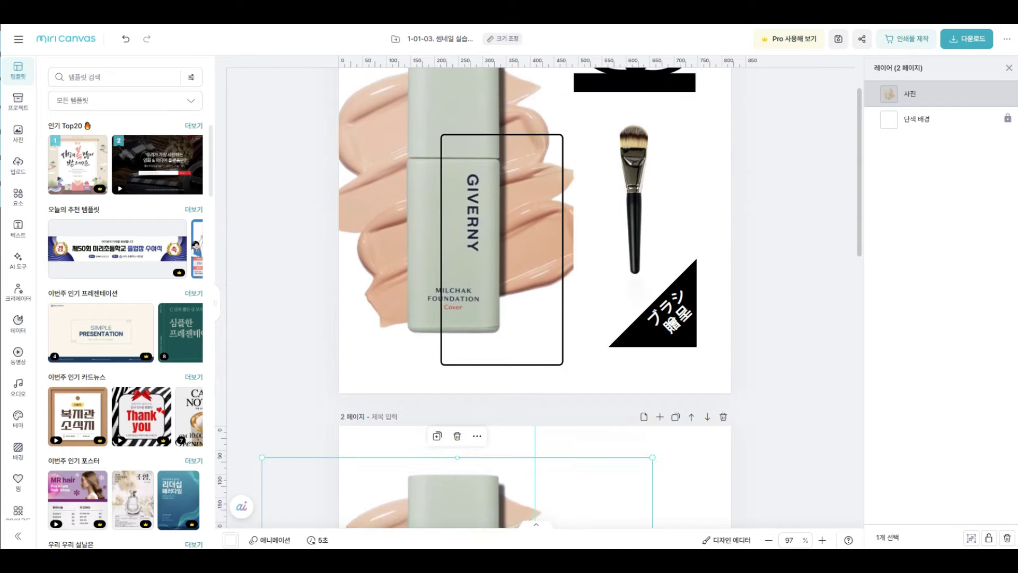
{"action": "mouse_move", "coordinate": [641, 271]}
{"action": "left_mouse_down"}
{"action": "mouse_move", "coordinate": [708, 267]}
{"action": "mouse_move", "coordinate": [596, 273]}
{"action": "mouse_move", "coordinate": [698, 272]}
{"action": "mouse_move", "coordinate": [638, 270]}
{"action": "left_mouse_up"}
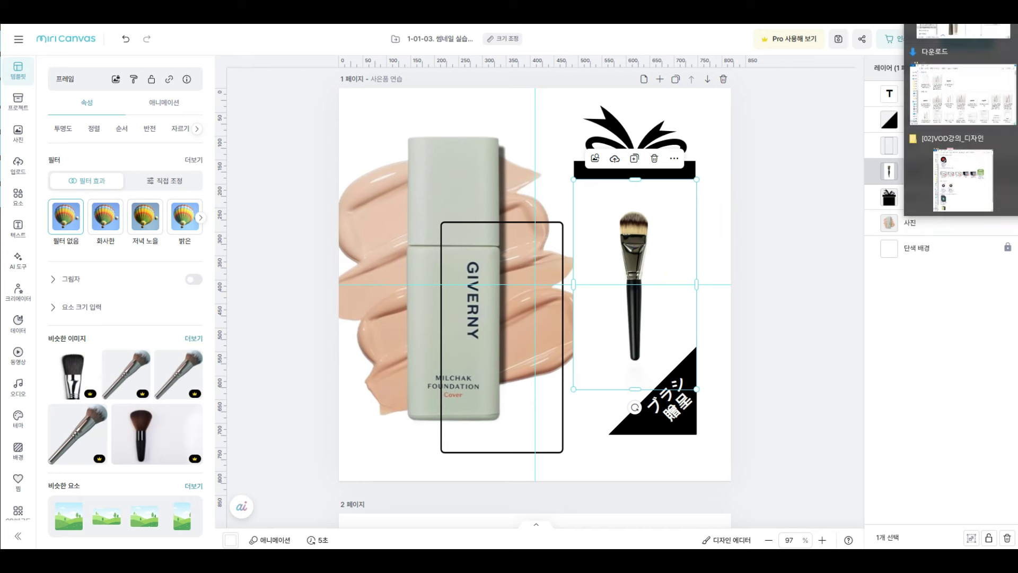
{"action": "left_click", "coordinate": [963, 180]}
{"action": "scroll", "coordinate": [753, 273], "scroll_direction": "down", "scroll_amount": 6}
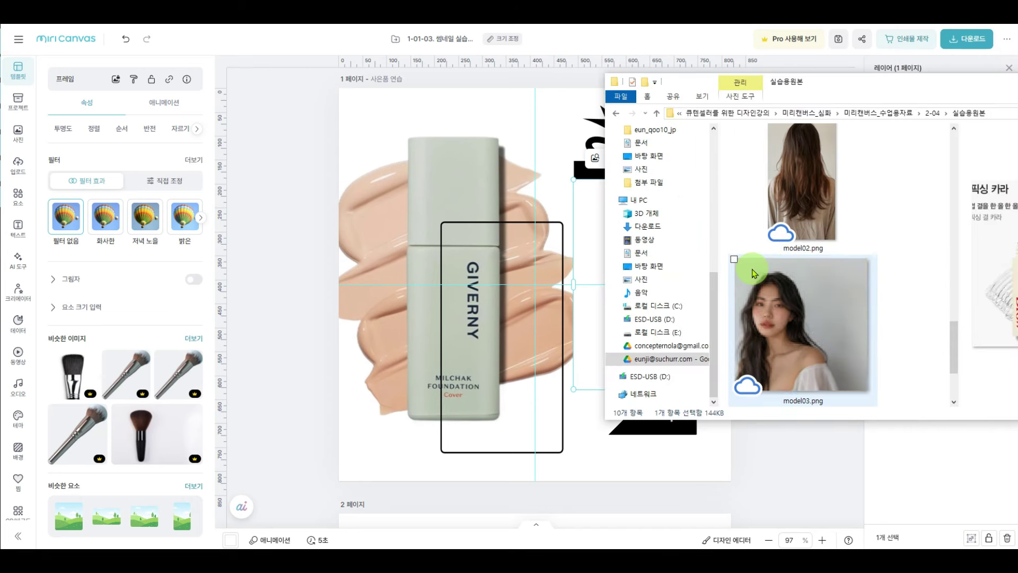
{"action": "scroll", "coordinate": [754, 274], "scroll_direction": "up", "scroll_amount": 4}
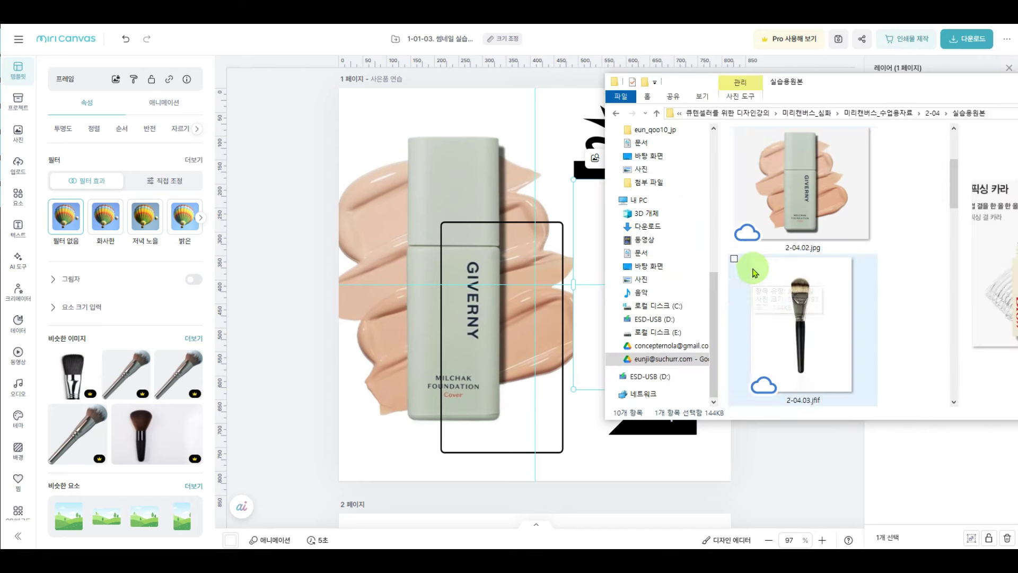
{"action": "scroll", "coordinate": [754, 272], "scroll_direction": "up", "scroll_amount": 3}
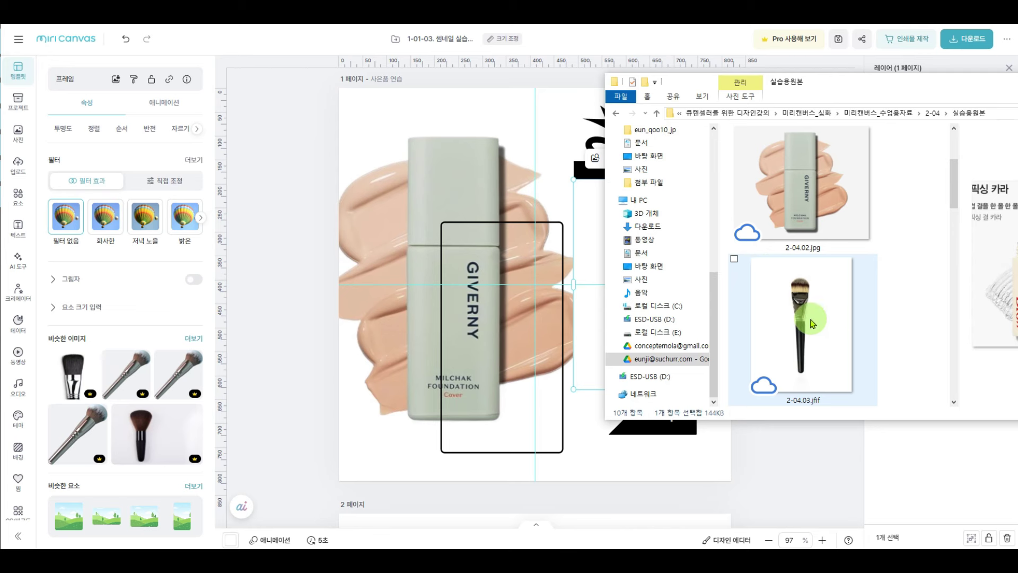
{"action": "left_click", "coordinate": [812, 323]}
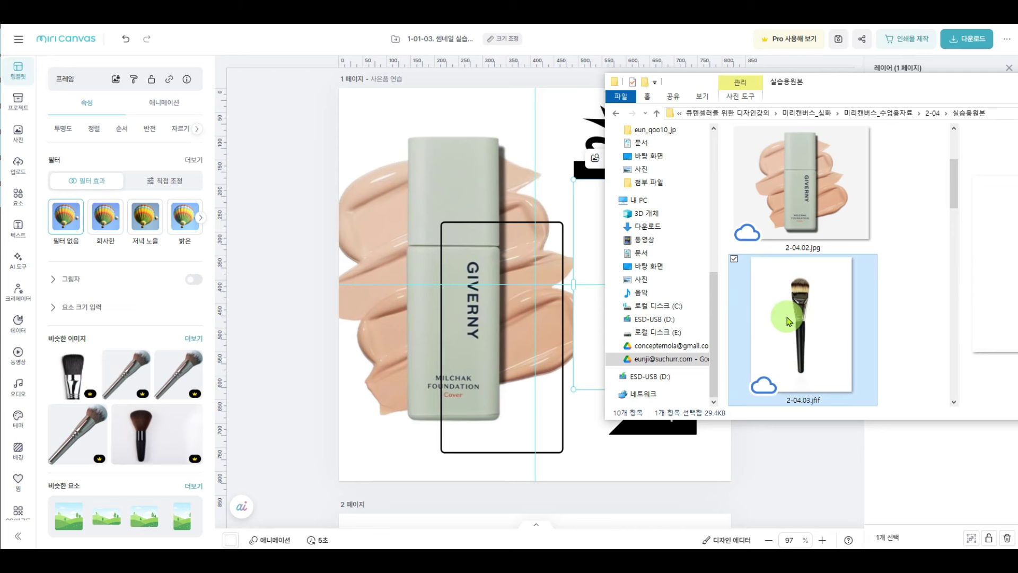
{"action": "double_click", "coordinate": [789, 321]}
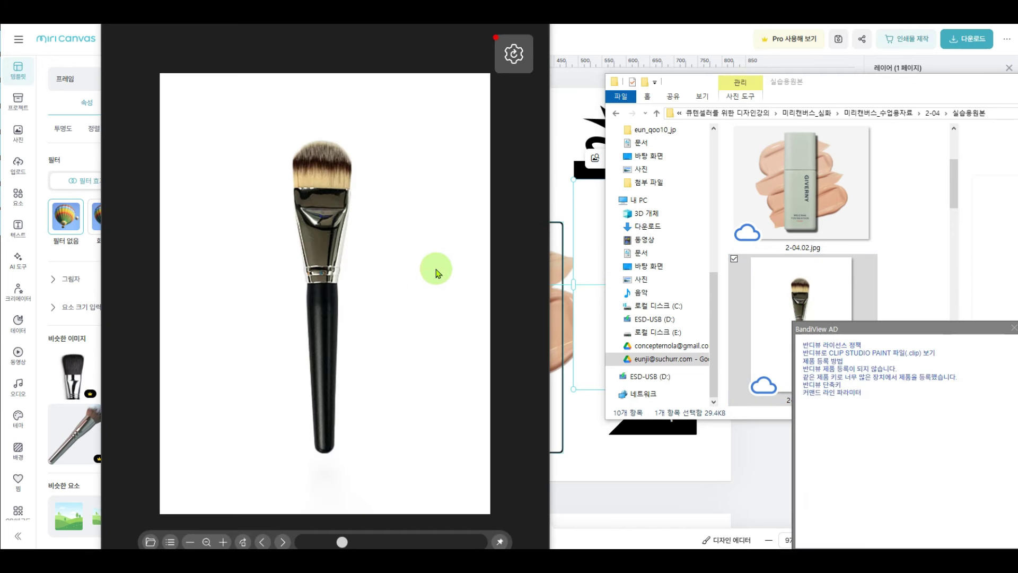
{"action": "left_click", "coordinate": [1014, 328]}
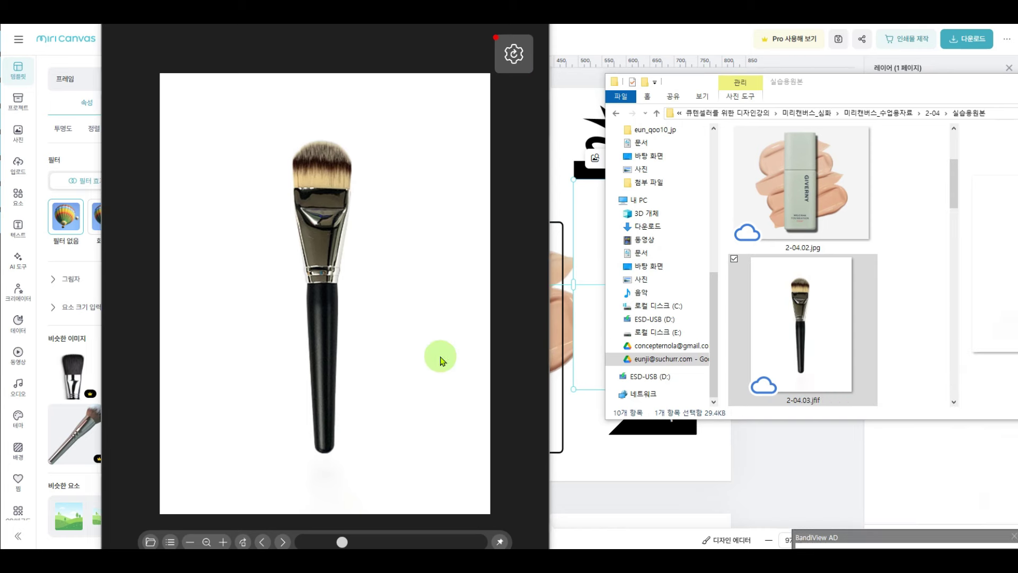
{"action": "key", "text": "Escape"}
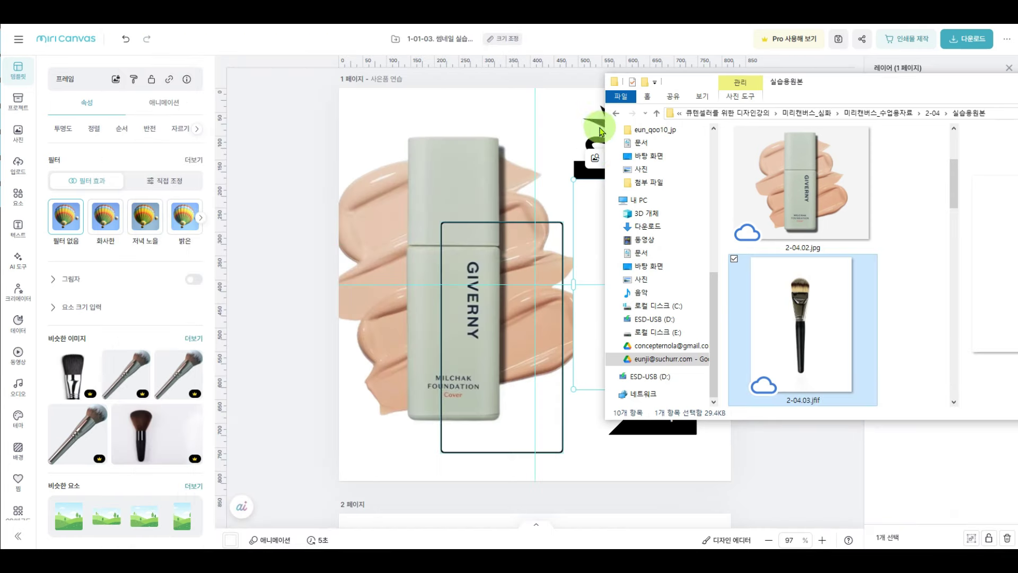
{"action": "left_click", "coordinate": [563, 127]}
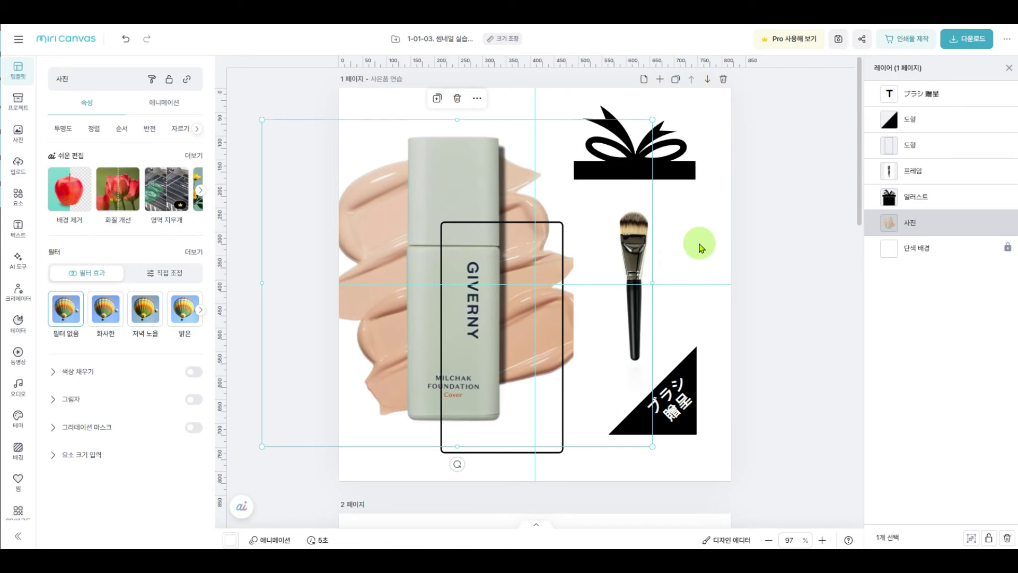
Nudge the ribboned gift box illustration slightly down on page 1.
{"action": "scroll", "coordinate": [720, 225], "scroll_direction": "down", "scroll_amount": 1}
{"action": "scroll", "coordinate": [719, 223], "scroll_direction": "down", "scroll_amount": 3}
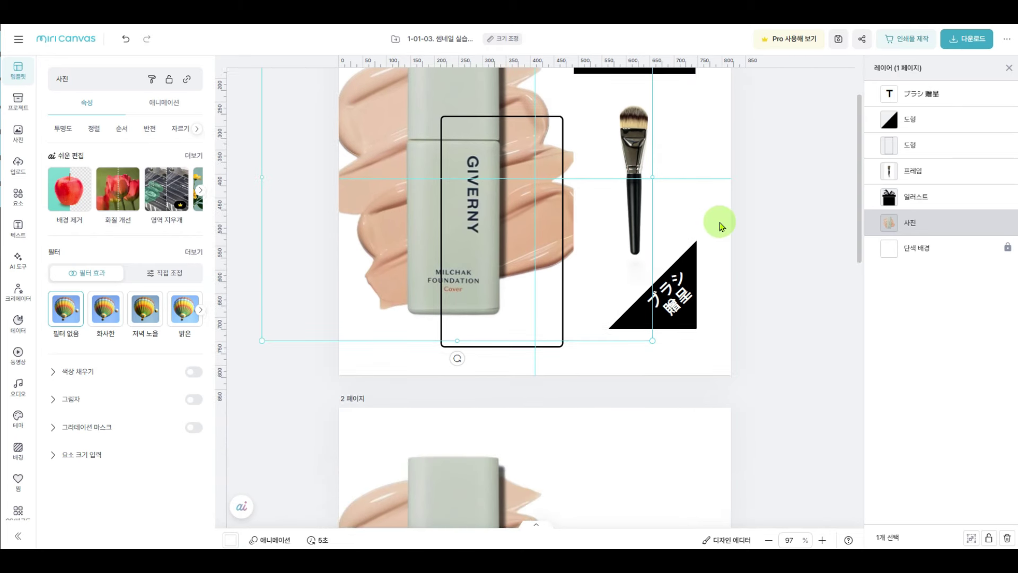
{"action": "scroll", "coordinate": [719, 223], "scroll_direction": "up", "scroll_amount": 4}
{"action": "left_click", "coordinate": [729, 222]}
{"action": "mouse_move", "coordinate": [665, 150]}
{"action": "left_mouse_down"}
{"action": "mouse_move", "coordinate": [729, 128]}
{"action": "mouse_move", "coordinate": [586, 127]}
{"action": "mouse_move", "coordinate": [671, 157]}
{"action": "left_mouse_up"}
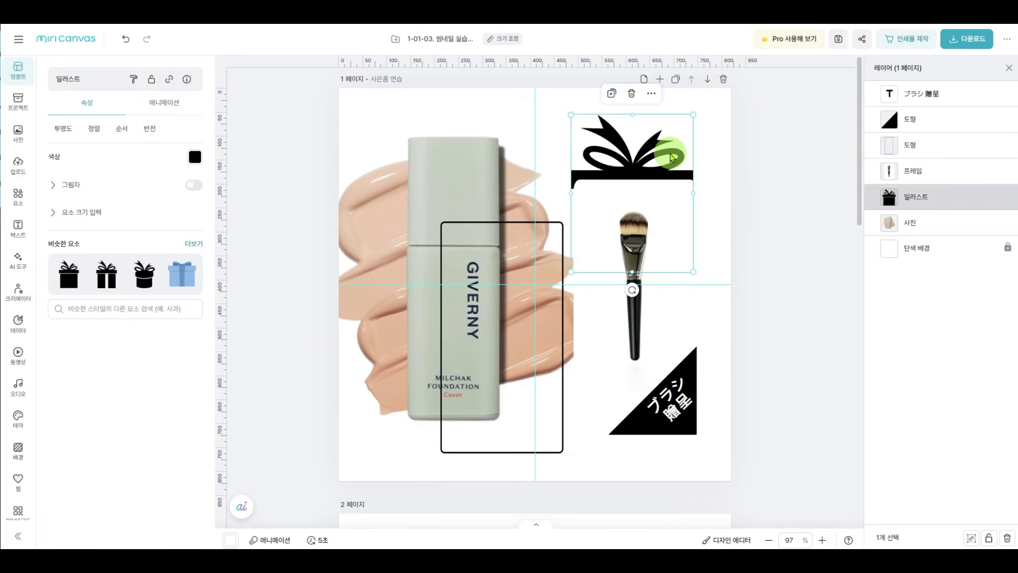
Search the illustration elements for "선물박스" and add the solid black gift box with a ribbon to page 2.
{"action": "left_click", "coordinate": [34, 200]}
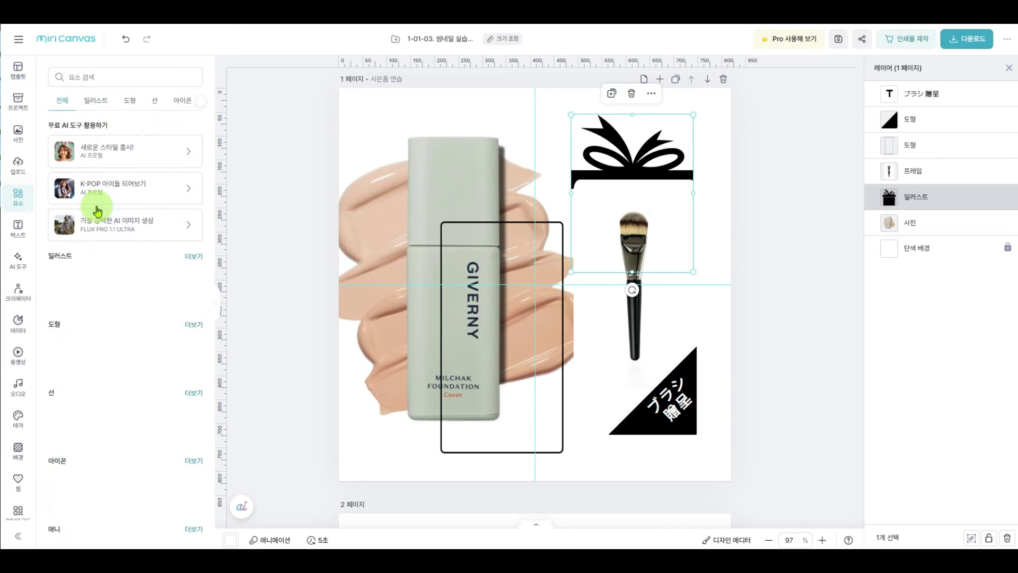
{"action": "left_click", "coordinate": [116, 105]}
{"action": "left_click", "coordinate": [126, 78]}
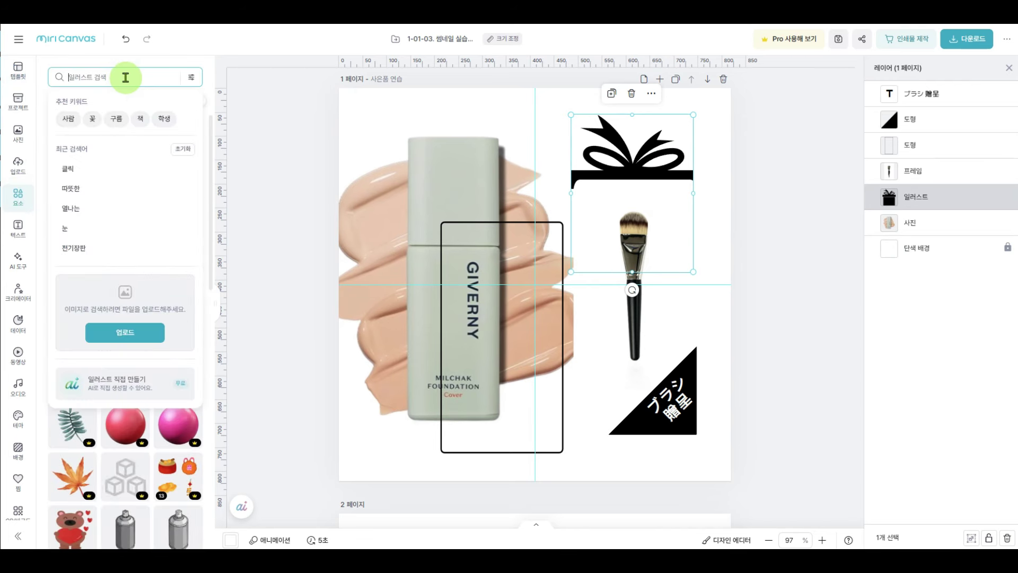
{"action": "type", "text": "선물박"}
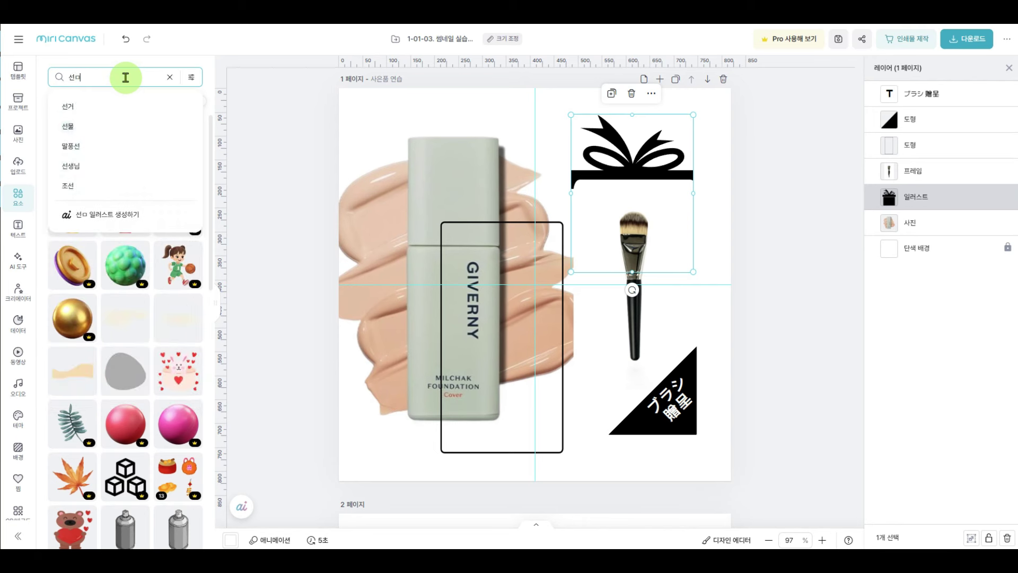
{"action": "type", "text": "스"}
{"action": "key", "text": "Return"}
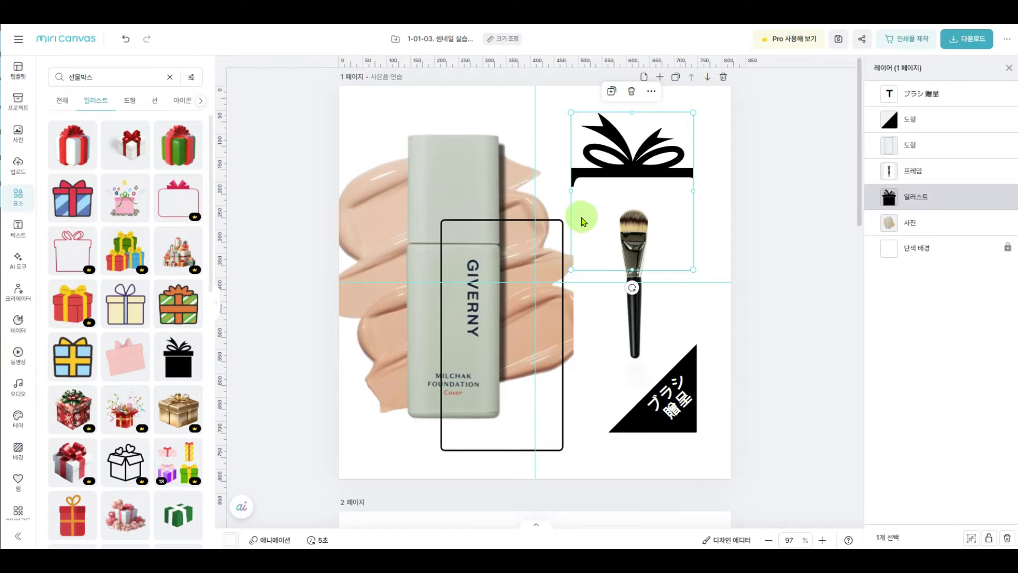
{"action": "scroll", "coordinate": [581, 218], "scroll_direction": "down", "scroll_amount": 8}
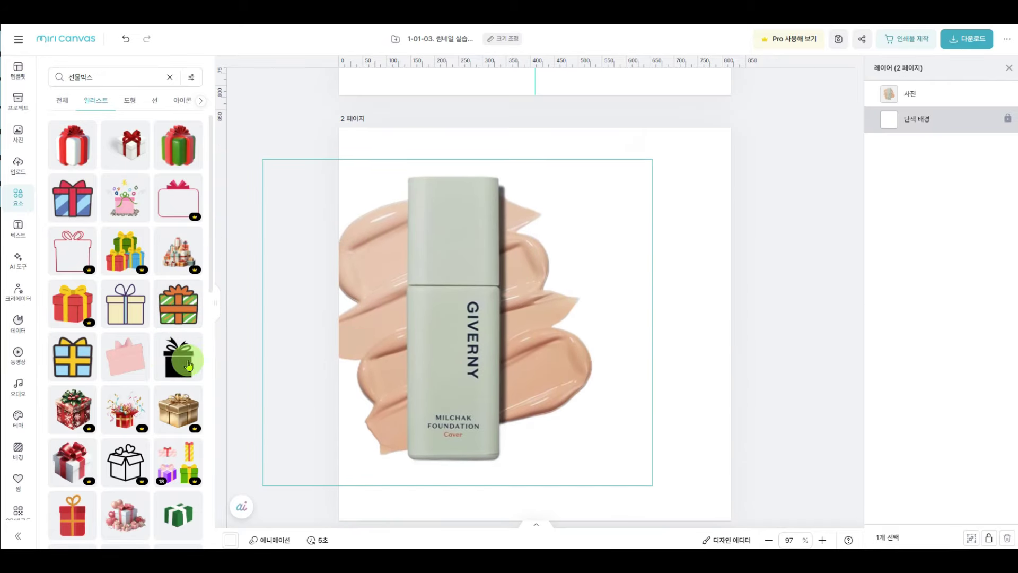
{"action": "left_click", "coordinate": [178, 356]}
Shrink the black gift box and place it to the right of the foundation bottle on page 2.
{"action": "left_click_drag", "start_coordinate": [527, 329], "coordinate": [618, 232]}
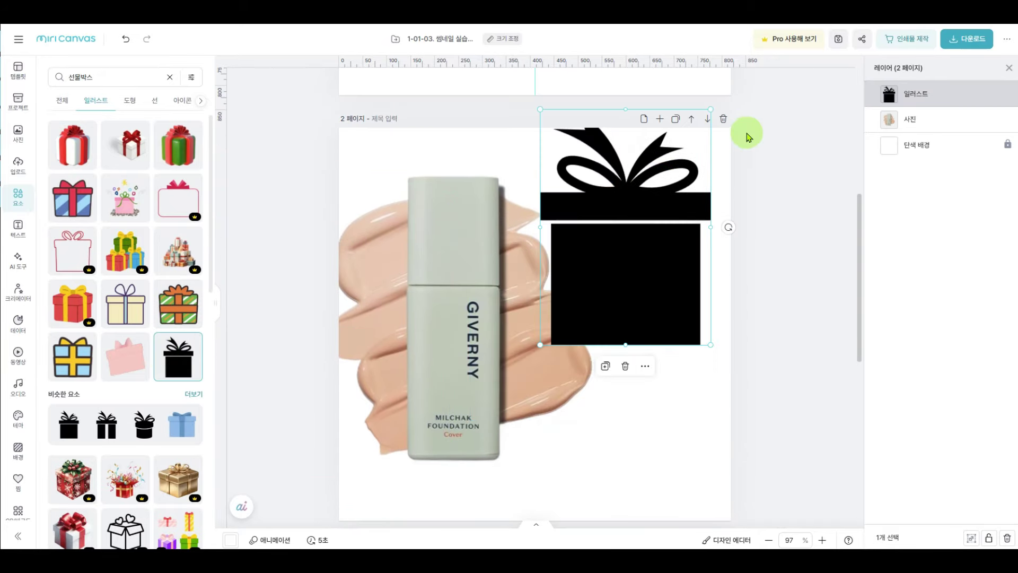
{"action": "left_click_drag", "start_coordinate": [711, 118], "coordinate": [650, 190]}
{"action": "left_click_drag", "start_coordinate": [603, 273], "coordinate": [631, 232]}
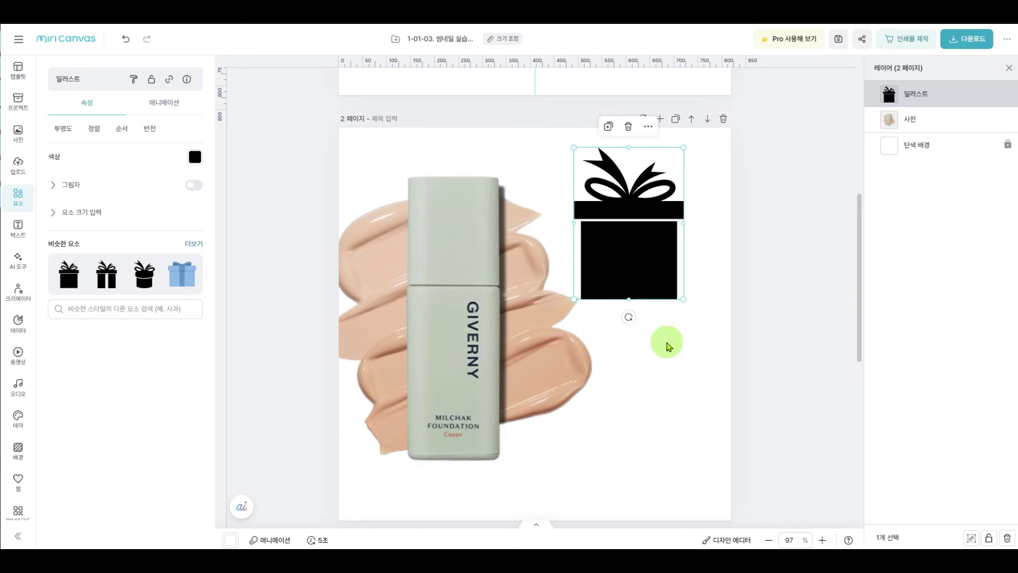
{"action": "left_click", "coordinate": [669, 347]}
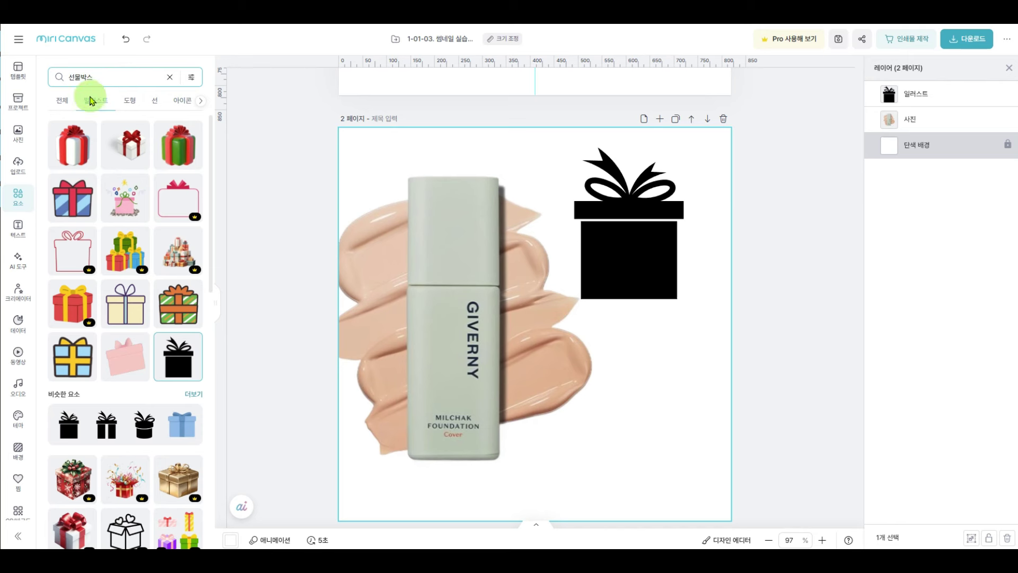
Add the square frame from the 기본 프레임 collection to page 2 and align it beneath the gift box's lid.
{"action": "left_click", "coordinate": [170, 81]}
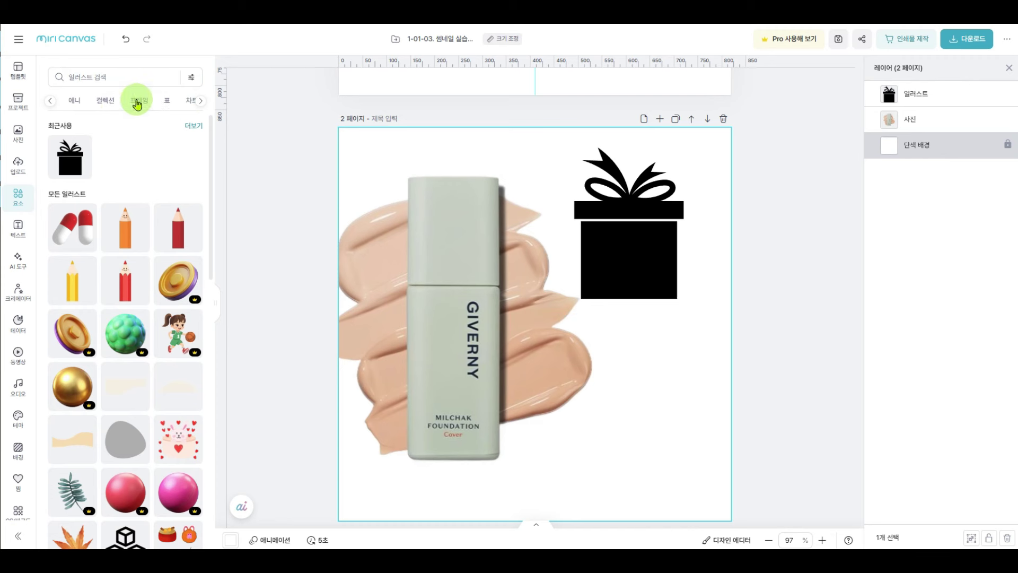
{"action": "left_click", "coordinate": [140, 105]}
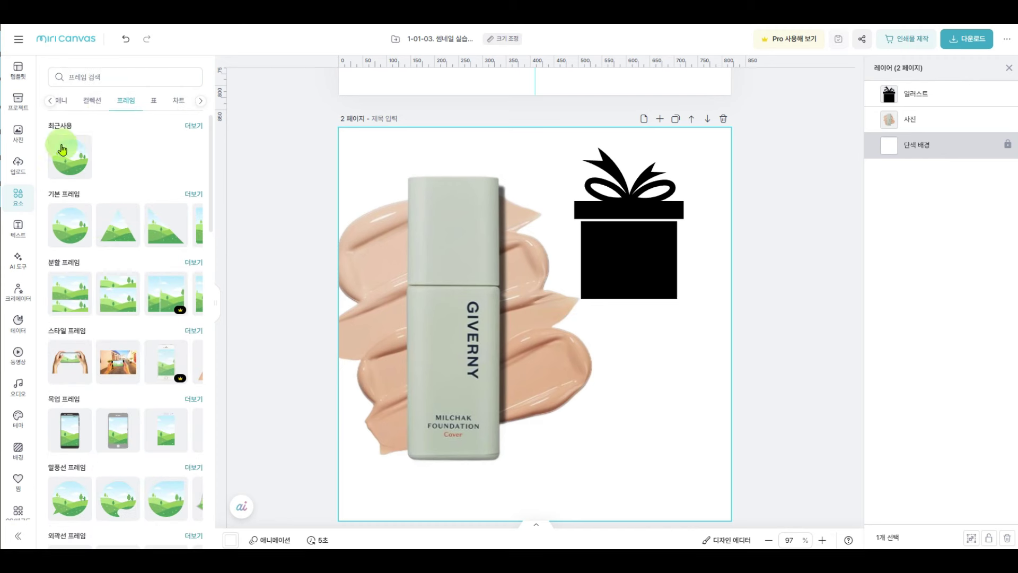
{"action": "left_click", "coordinate": [194, 194]}
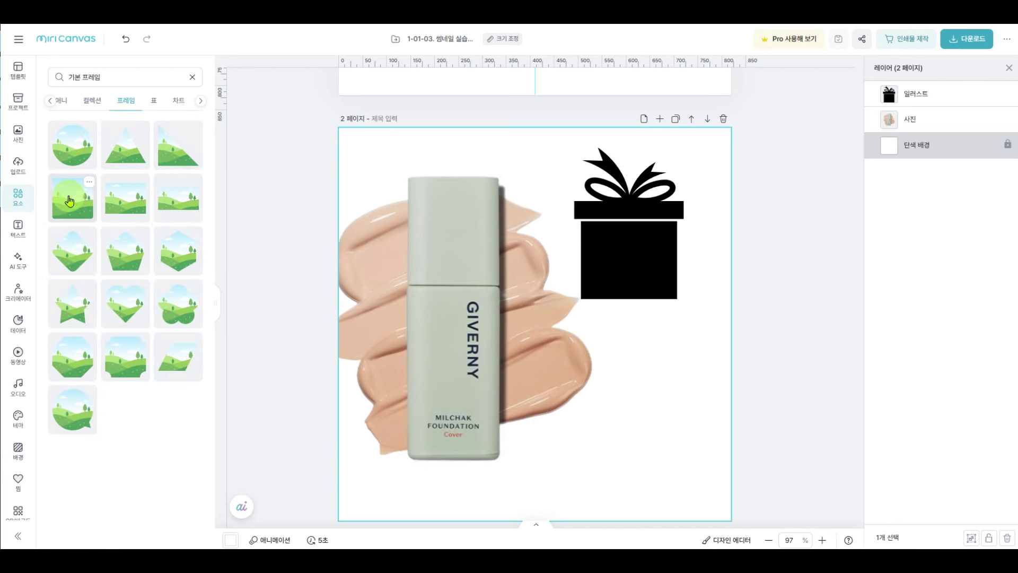
{"action": "left_click", "coordinate": [69, 200]}
{"action": "left_click_drag", "start_coordinate": [545, 298], "coordinate": [636, 323]}
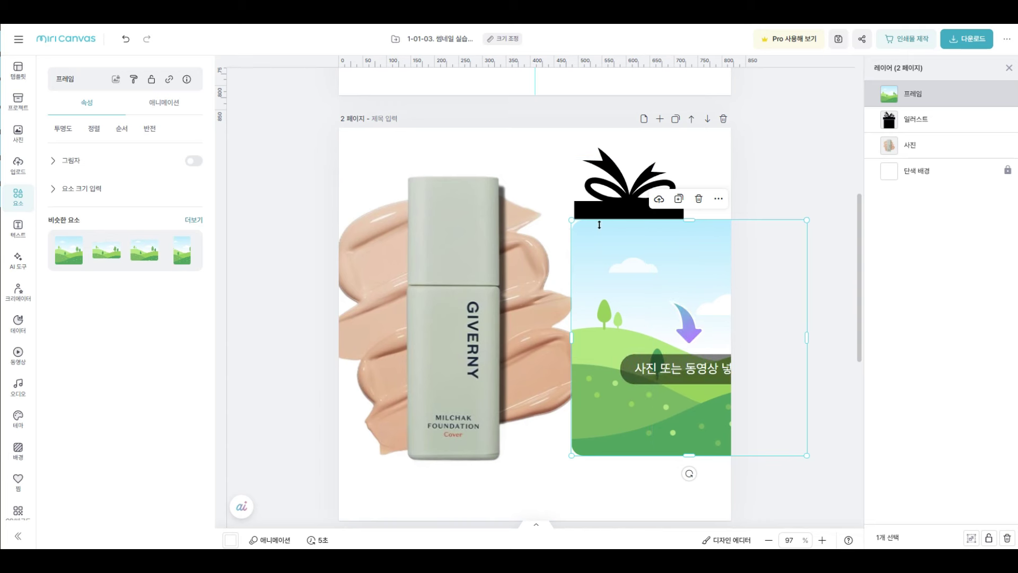
Replace page 2's square frame with the plain rectangular frame, aligned under the gift box's lid, narrowed to the lid's width and lengthened downward.
{"action": "key", "text": "Delete"}
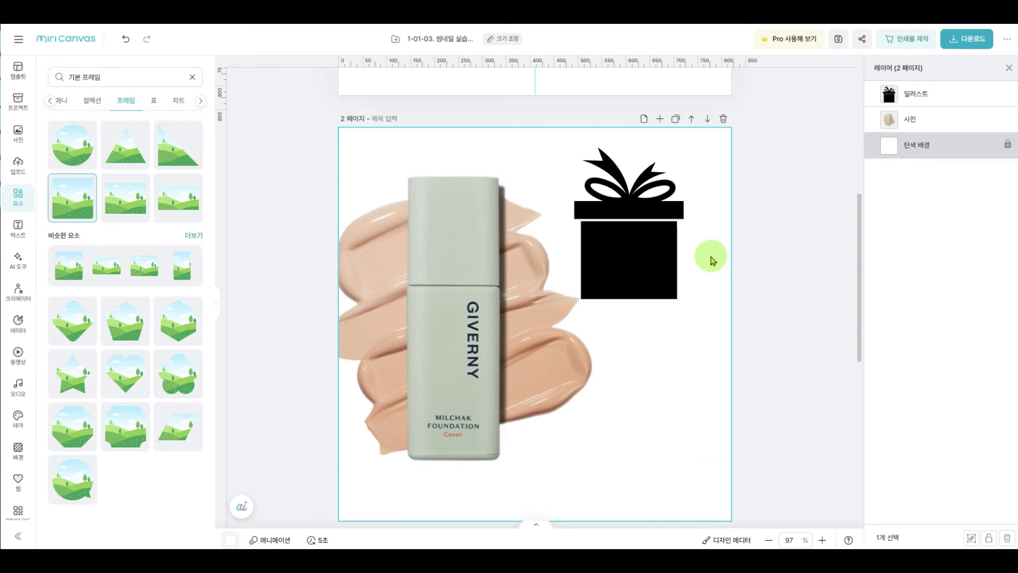
{"action": "left_click", "coordinate": [125, 197]}
{"action": "left_click_drag", "start_coordinate": [509, 279], "coordinate": [670, 255]}
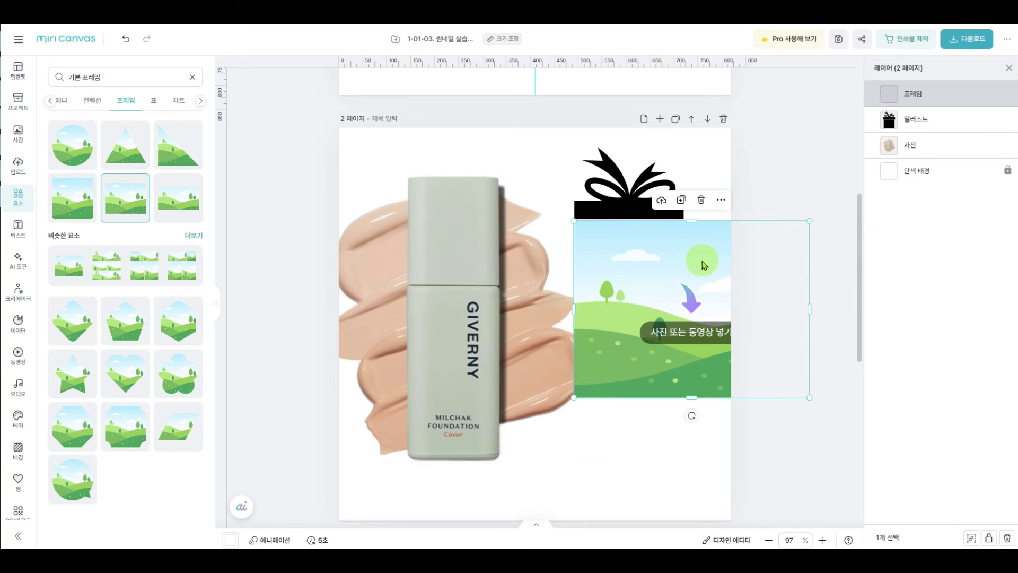
{"action": "left_click_drag", "start_coordinate": [810, 301], "coordinate": [684, 303]}
{"action": "left_click_drag", "start_coordinate": [637, 398], "coordinate": [637, 428]}
{"action": "left_click", "coordinate": [711, 288]}
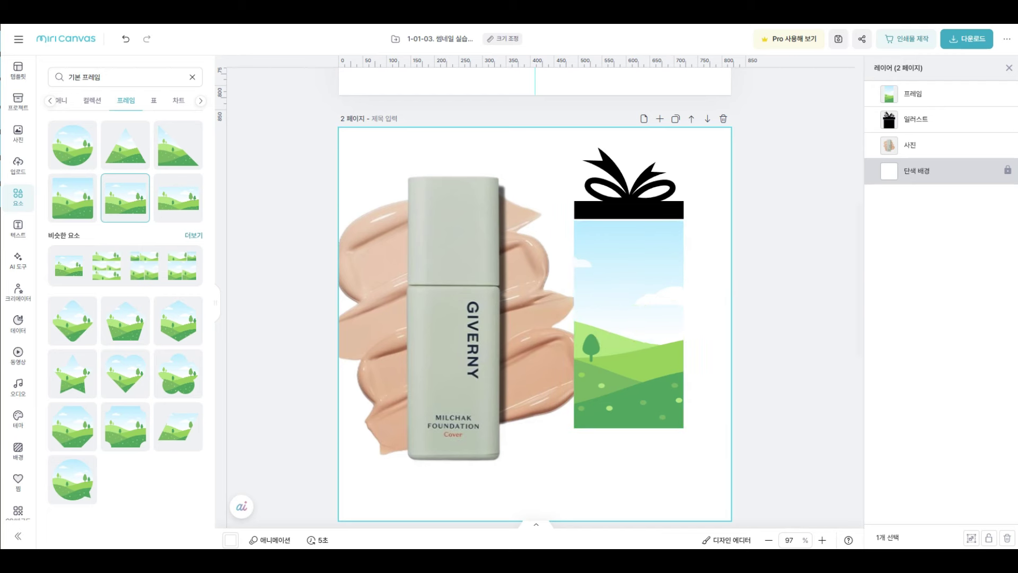
Try to upload the brush image 2-04.03.jfif from the practice file folder to page 2.
{"action": "left_click", "coordinate": [1002, 40]}
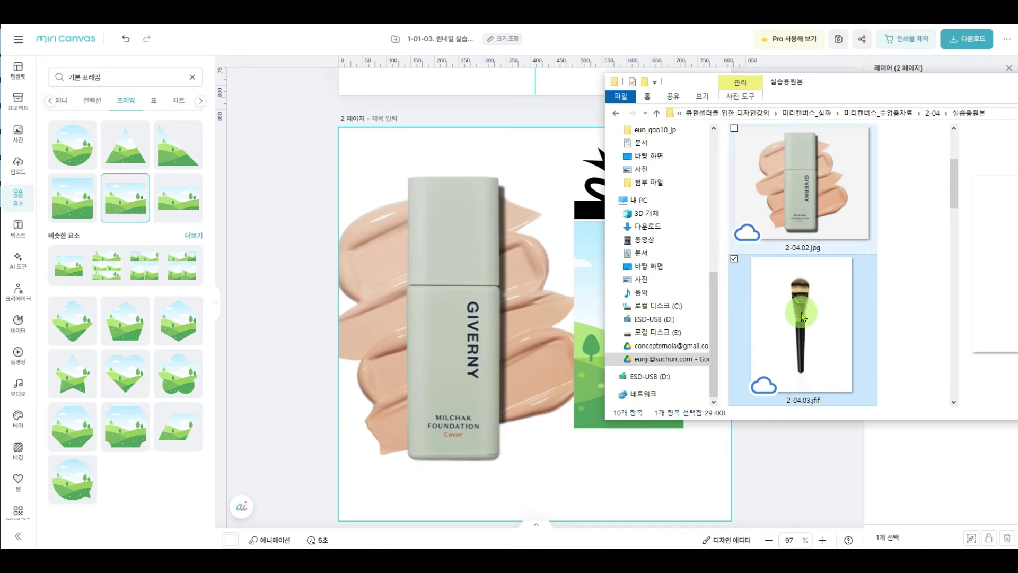
{"action": "scroll", "coordinate": [803, 311], "scroll_direction": "down", "scroll_amount": 2}
{"action": "left_click_drag", "start_coordinate": [804, 225], "coordinate": [558, 274]}
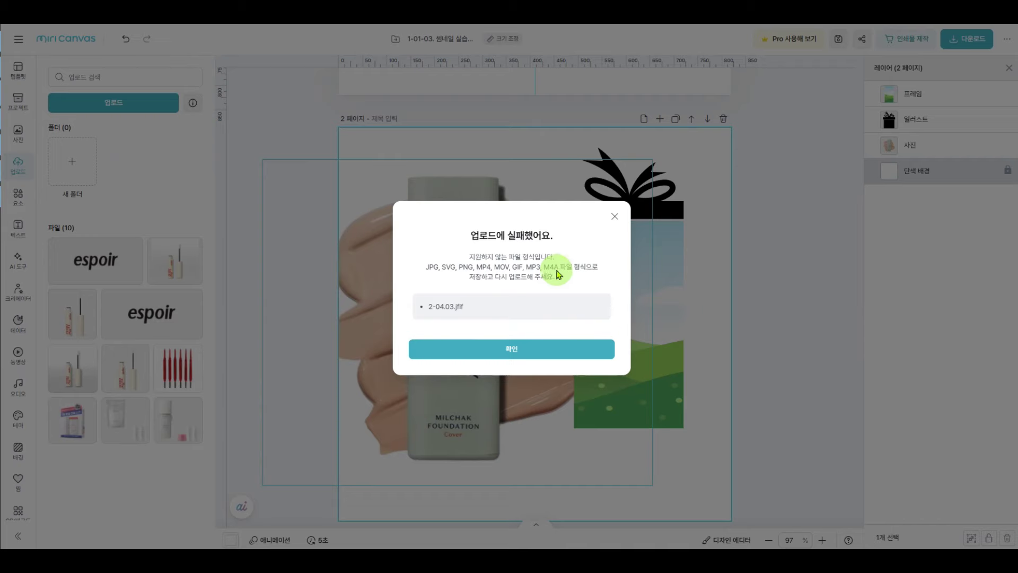
{"action": "left_click", "coordinate": [614, 218]}
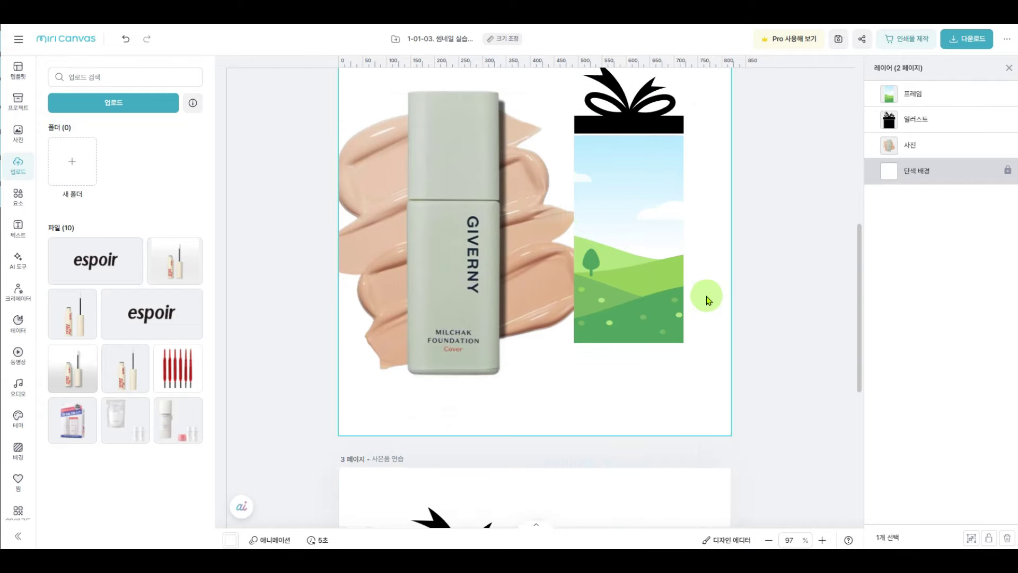
Detach the brush photo from its frame on page 1.
{"action": "scroll", "coordinate": [700, 296], "scroll_direction": "up", "scroll_amount": 5}
{"action": "left_click", "coordinate": [655, 224]}
{"action": "right_click", "coordinate": [660, 222]}
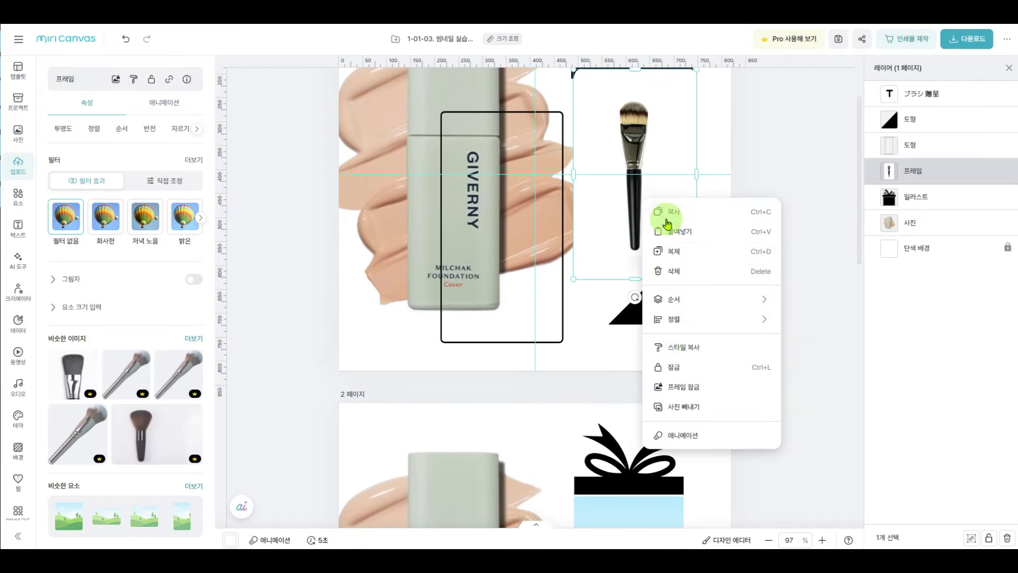
{"action": "left_click", "coordinate": [689, 390]}
{"action": "scroll", "coordinate": [661, 180], "scroll_direction": "down", "scroll_amount": 3}
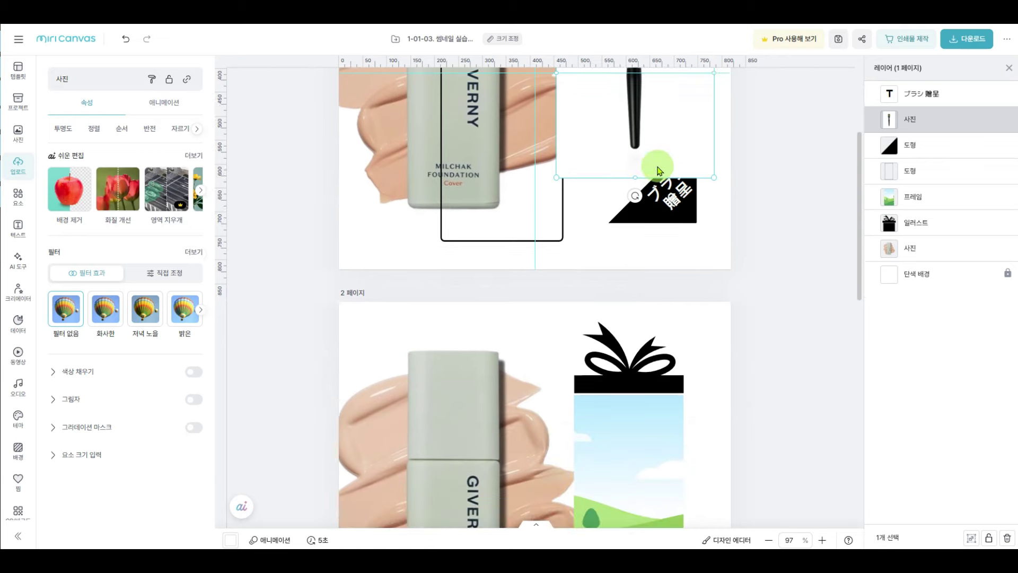
Move the detached brush photo to page 2 and insert it into the rectangular frame beneath the lid.
{"action": "mouse_move", "coordinate": [665, 436]}
{"action": "left_mouse_down"}
{"action": "mouse_move", "coordinate": [659, 443]}
{"action": "mouse_move", "coordinate": [495, 398]}
{"action": "left_mouse_up"}
{"action": "scroll", "coordinate": [494, 173], "scroll_direction": "down", "scroll_amount": 4}
{"action": "scroll", "coordinate": [496, 175], "scroll_direction": "up", "scroll_amount": 3}
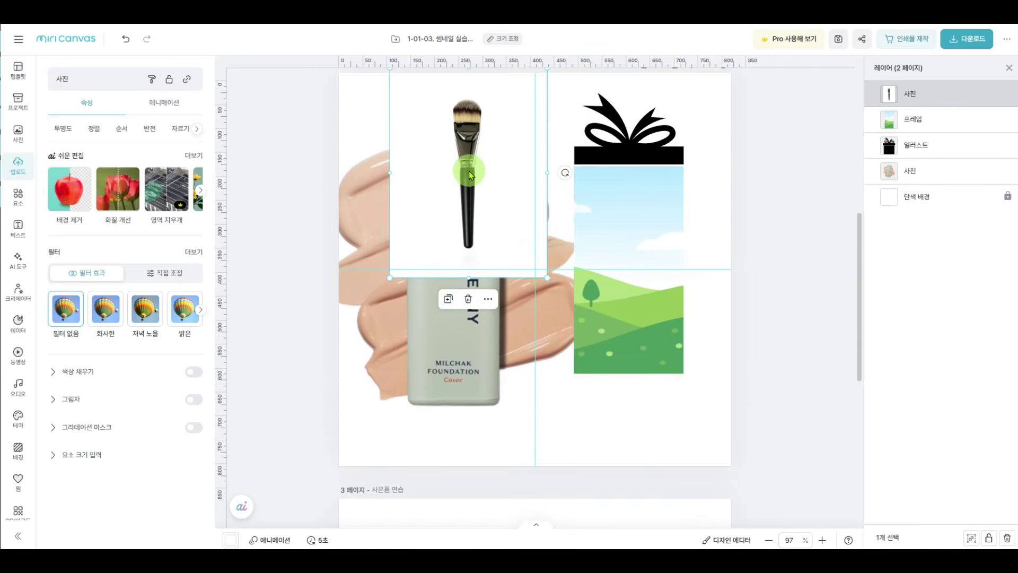
{"action": "mouse_move", "coordinate": [465, 293]}
{"action": "left_mouse_down"}
{"action": "mouse_move", "coordinate": [428, 352]}
{"action": "mouse_move", "coordinate": [436, 342]}
{"action": "mouse_move", "coordinate": [529, 332]}
{"action": "mouse_move", "coordinate": [597, 355]}
{"action": "left_mouse_up"}
{"action": "left_click", "coordinate": [781, 341]}
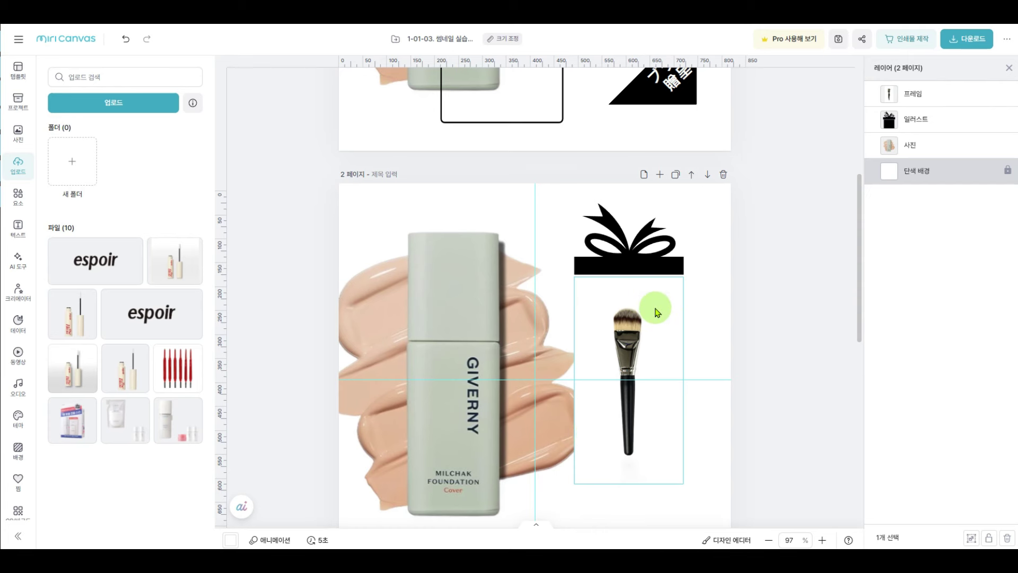
Add a plain square shape over the brush frame on page 2 and resize it to the lid's width, reaching just below the frame.
{"action": "scroll", "coordinate": [657, 312], "scroll_direction": "down", "scroll_amount": 1}
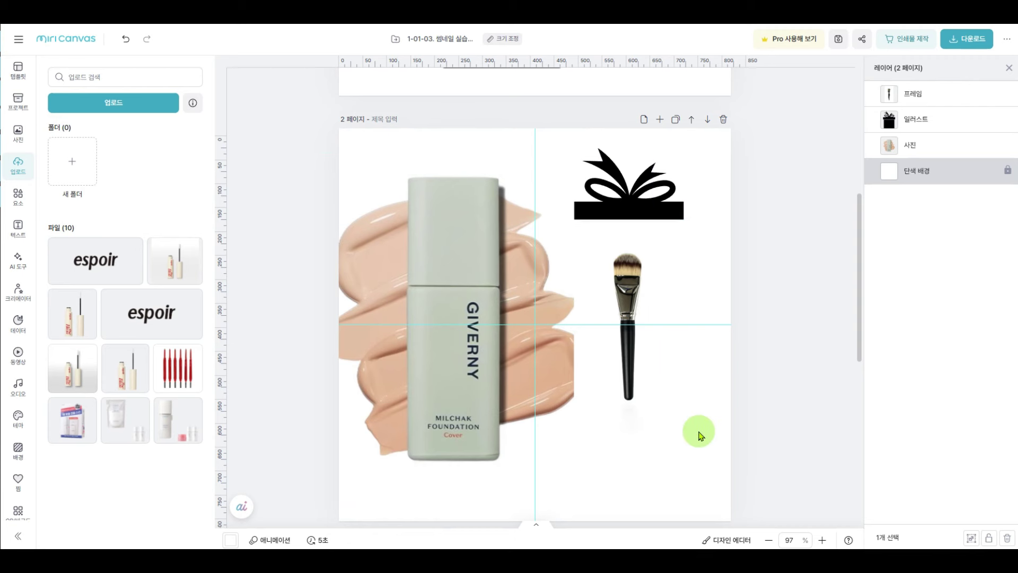
{"action": "left_click", "coordinate": [19, 197]}
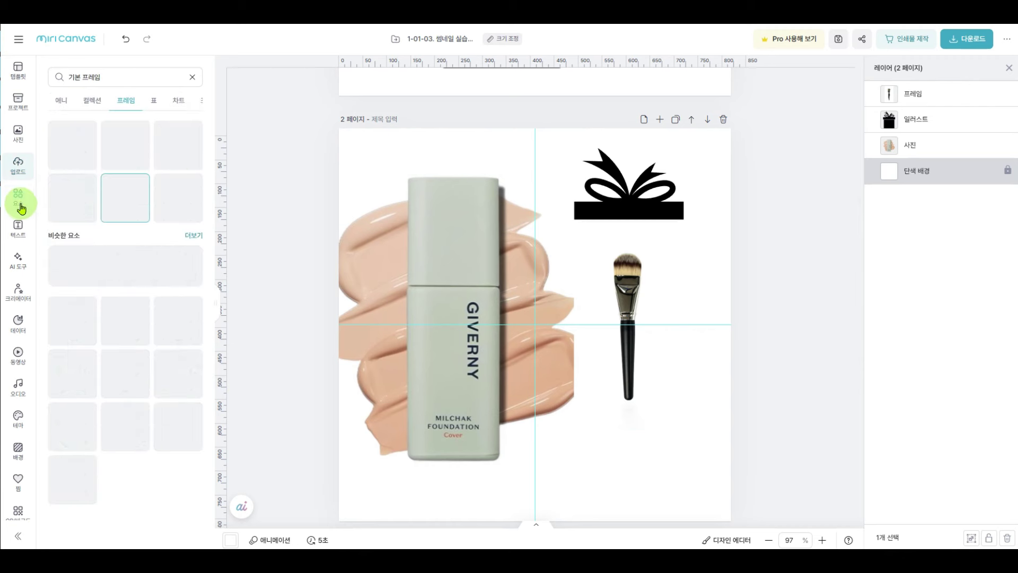
{"action": "left_click", "coordinate": [50, 101]}
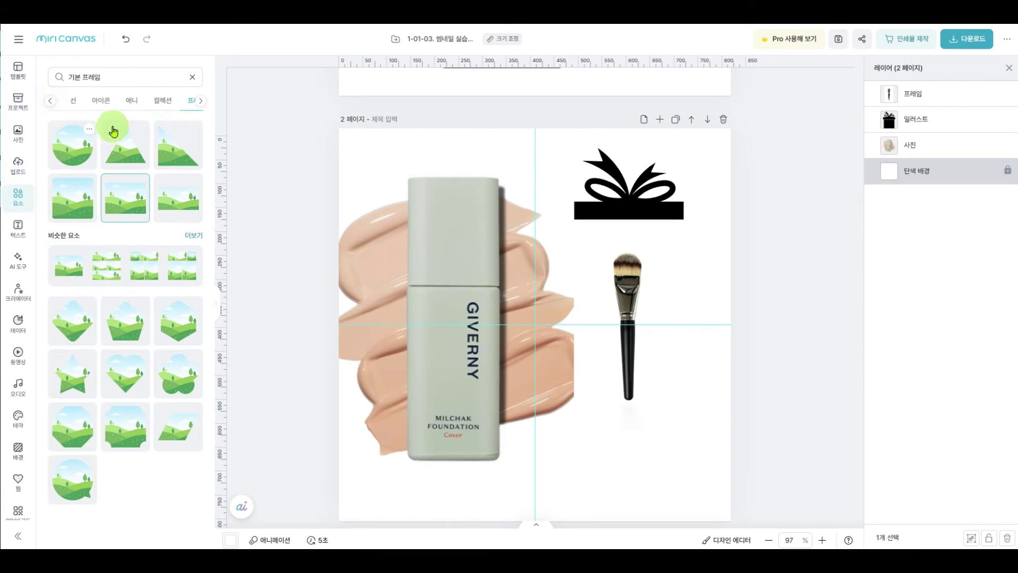
{"action": "left_click", "coordinate": [127, 100]}
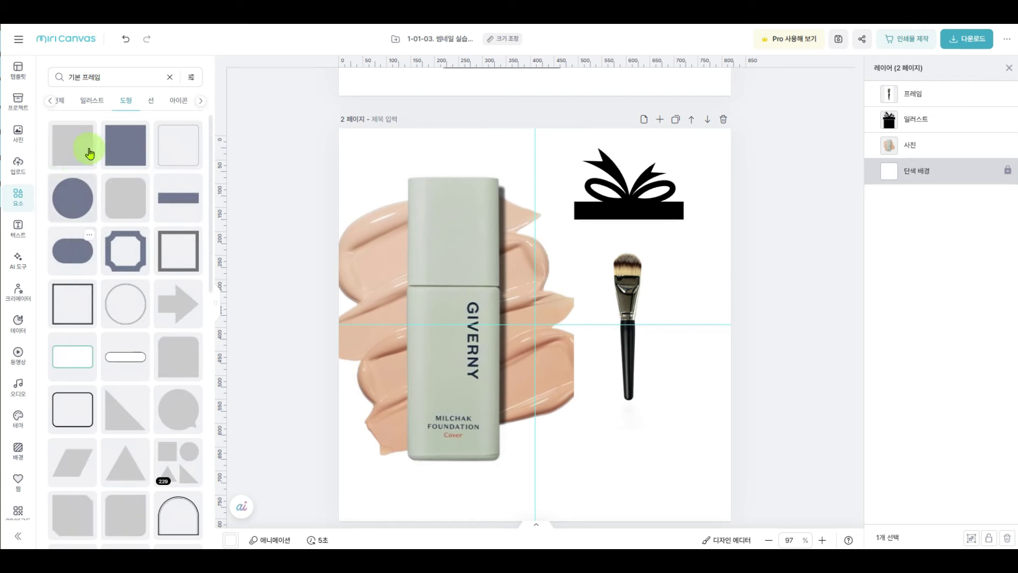
{"action": "left_click", "coordinate": [112, 154]}
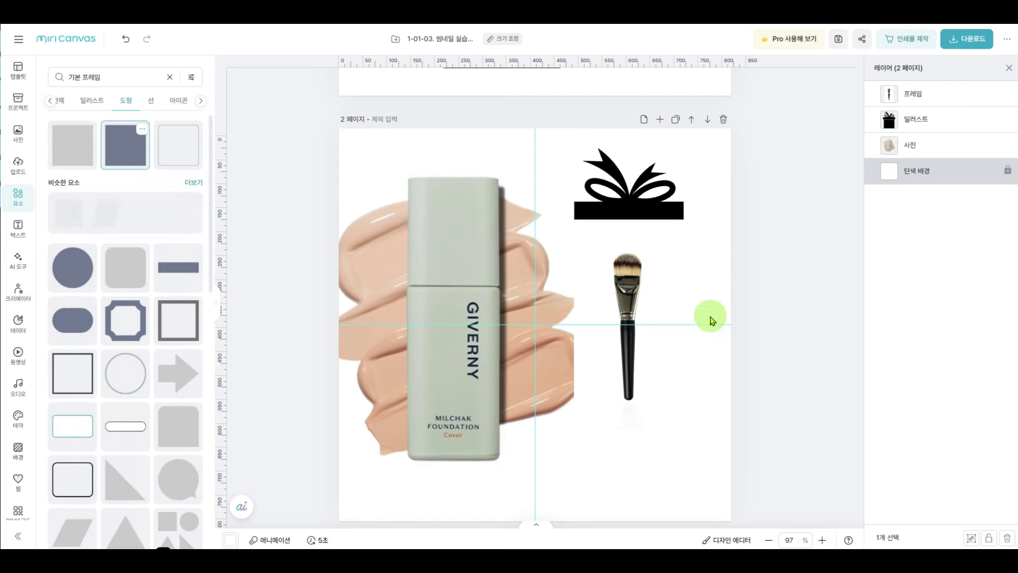
{"action": "mouse_move", "coordinate": [509, 298]}
{"action": "left_mouse_down"}
{"action": "mouse_move", "coordinate": [672, 329]}
{"action": "mouse_move", "coordinate": [663, 310]}
{"action": "left_mouse_up"}
{"action": "left_click_drag", "start_coordinate": [810, 334], "coordinate": [687, 332]}
{"action": "left_click_drag", "start_coordinate": [632, 451], "coordinate": [628, 438]}
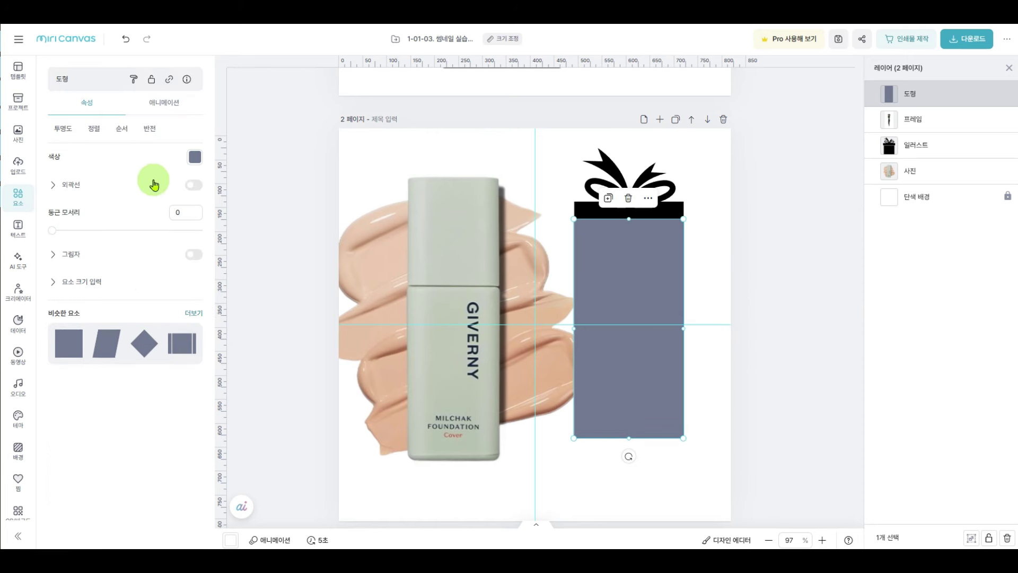
Remove the rectangle's fill and give it a solid black outline with a thickness of 2.
{"action": "left_click", "coordinate": [196, 158]}
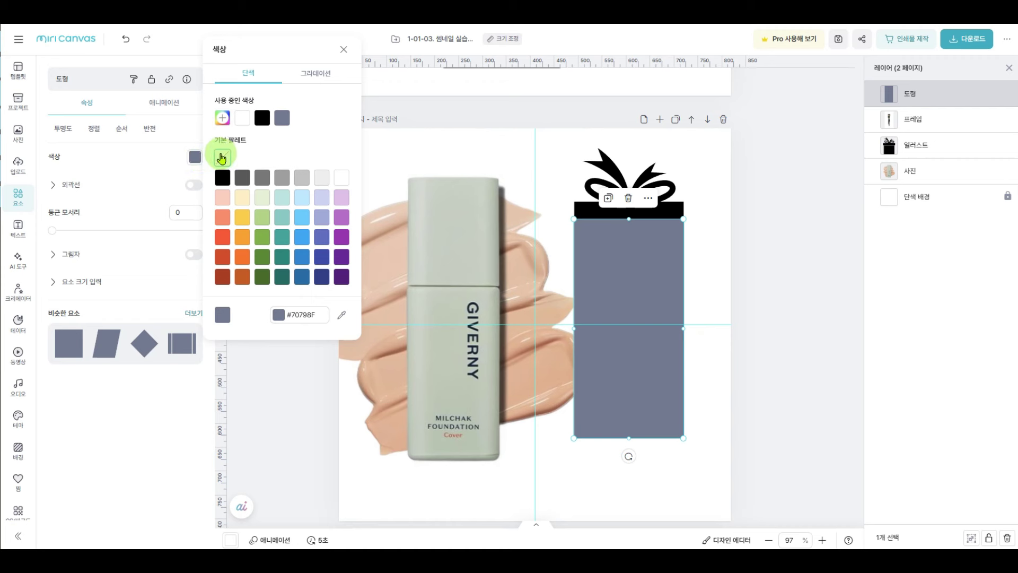
{"action": "left_click", "coordinate": [222, 157]}
{"action": "left_click", "coordinate": [87, 190]}
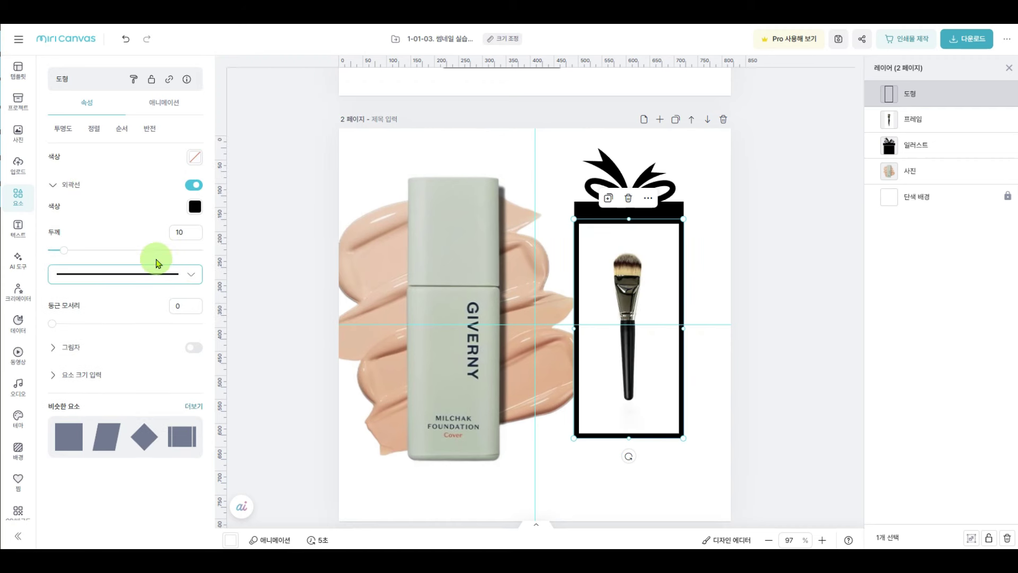
{"action": "left_click_drag", "start_coordinate": [63, 250], "coordinate": [52, 248]}
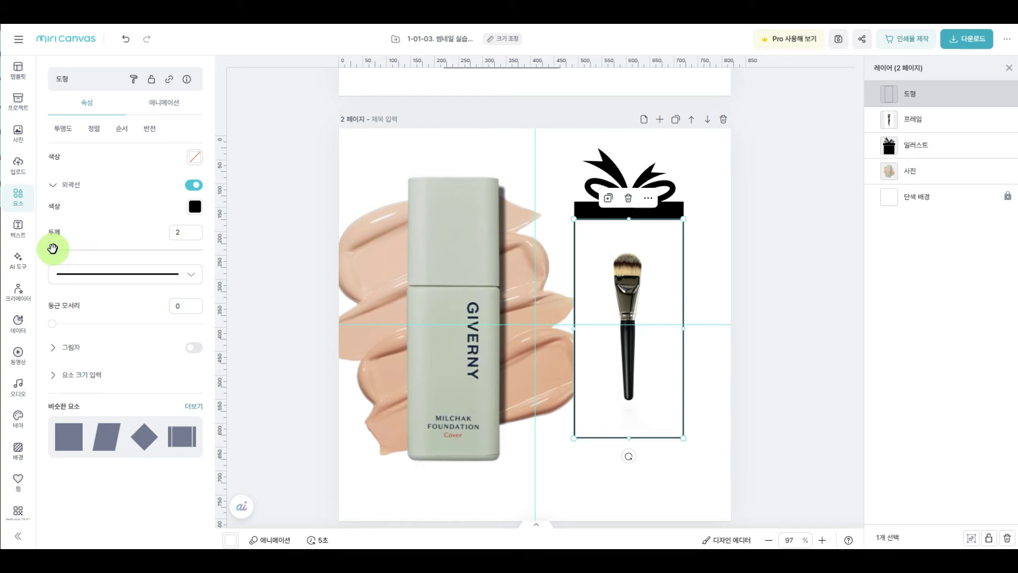
{"action": "left_click", "coordinate": [709, 274]}
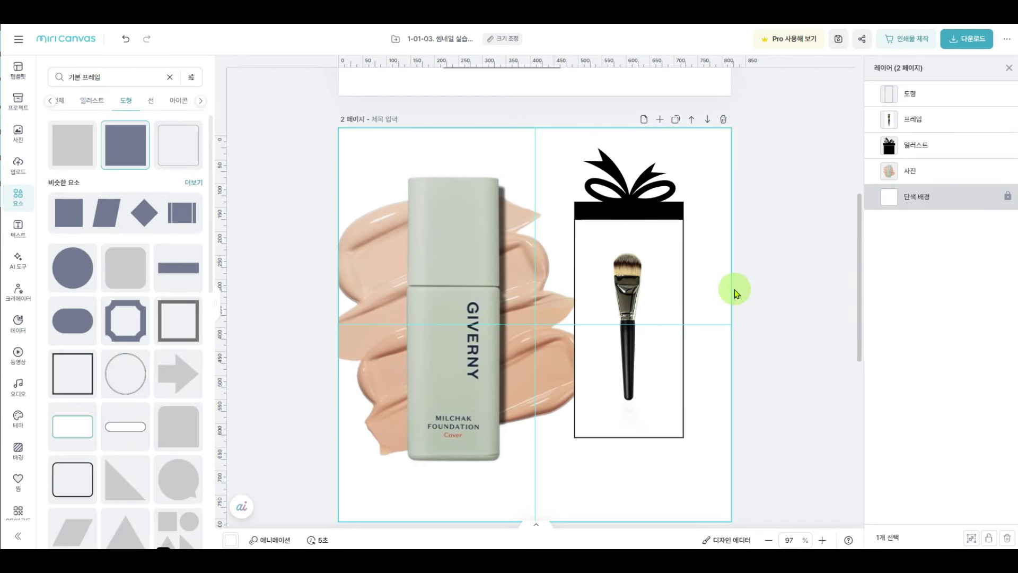
Compare page 2's gift box with the page 1 sample, examining the sample's corner triangle and label.
{"action": "scroll", "coordinate": [734, 291], "scroll_direction": "up", "scroll_amount": 6}
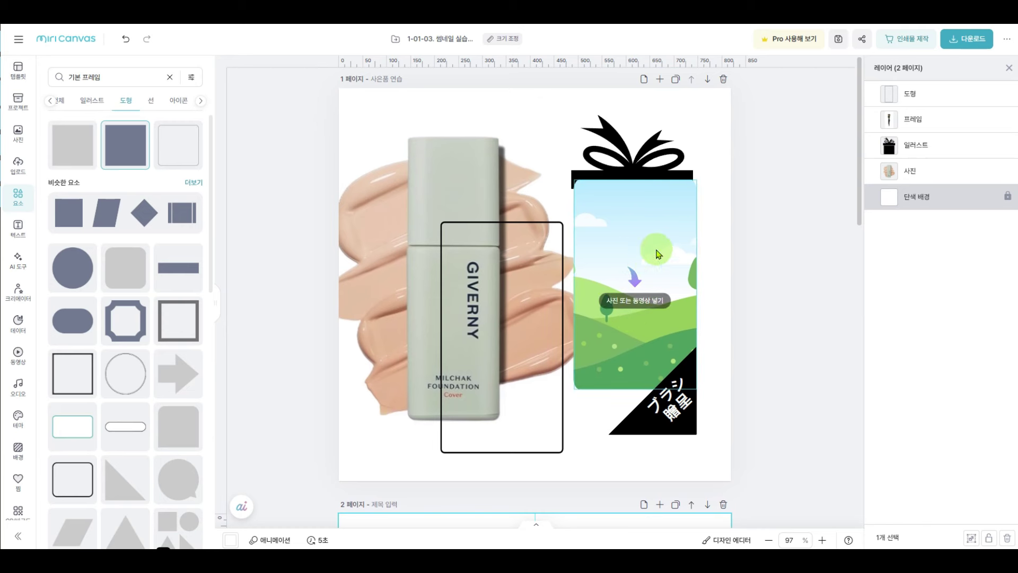
{"action": "scroll", "coordinate": [636, 260], "scroll_direction": "down", "scroll_amount": 2}
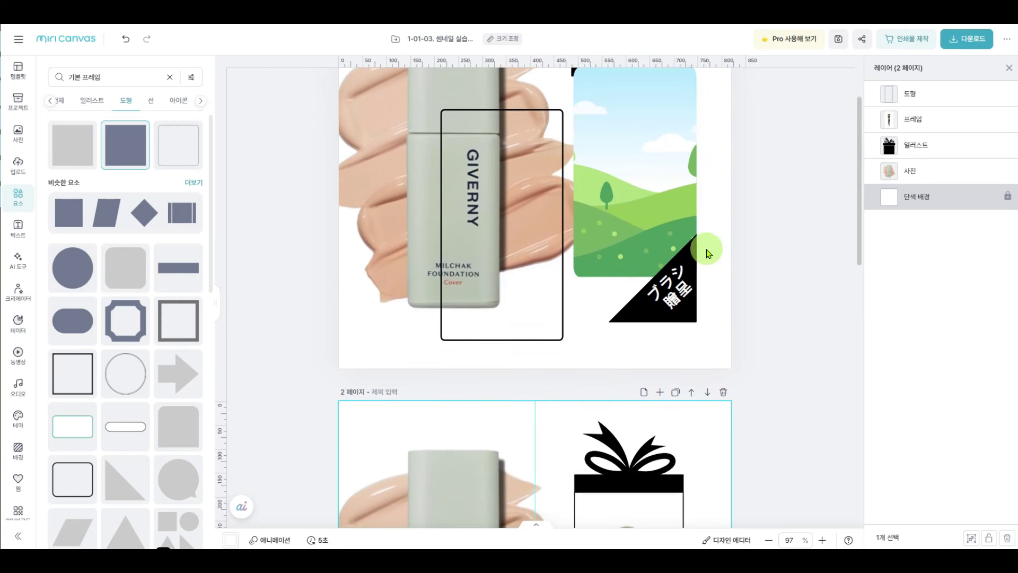
{"action": "scroll", "coordinate": [707, 249], "scroll_direction": "down", "scroll_amount": 3}
{"action": "scroll", "coordinate": [705, 253], "scroll_direction": "down", "scroll_amount": 2}
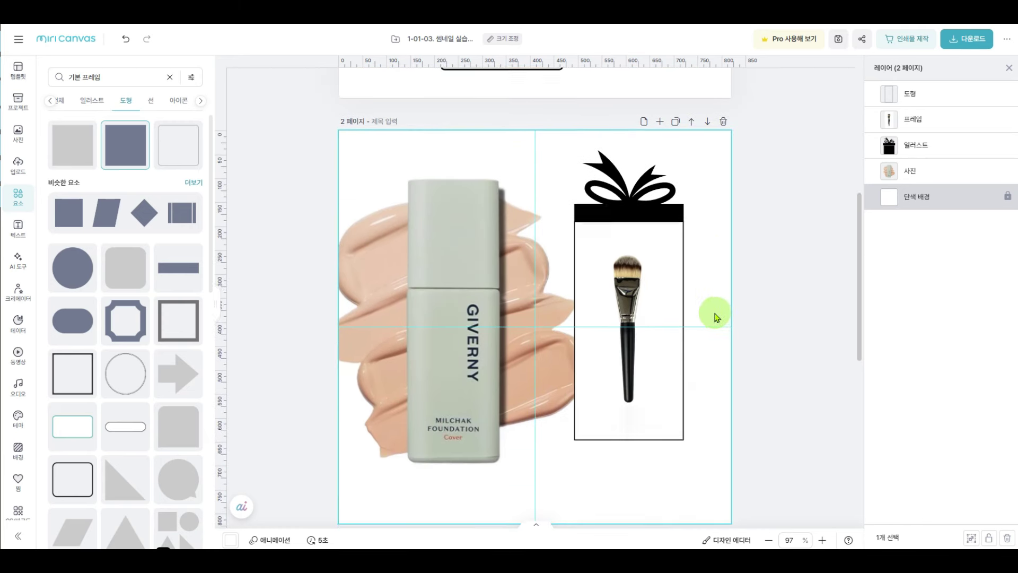
{"action": "scroll", "coordinate": [716, 313], "scroll_direction": "up", "scroll_amount": 4}
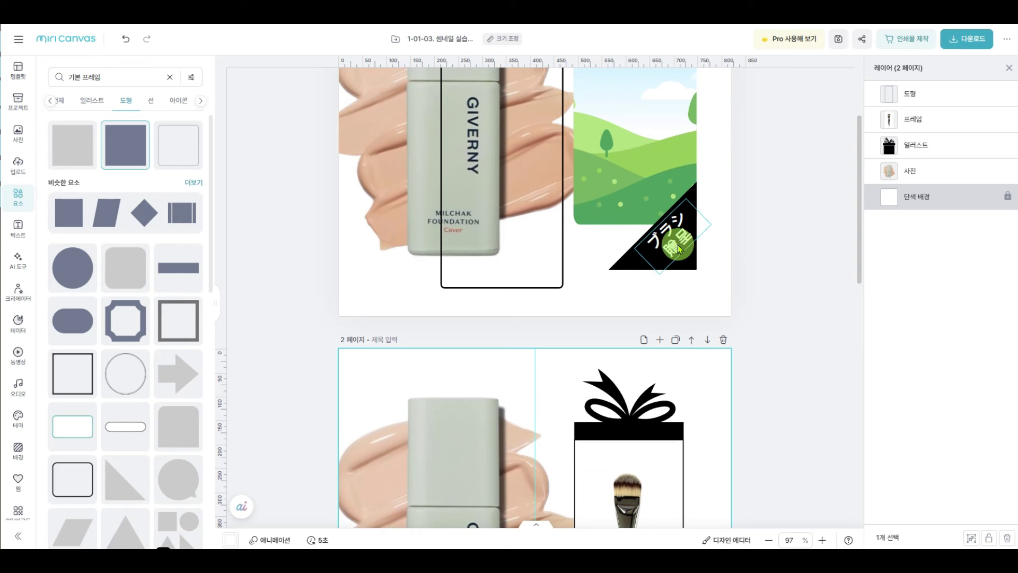
{"action": "scroll", "coordinate": [702, 270], "scroll_direction": "down", "scroll_amount": 5}
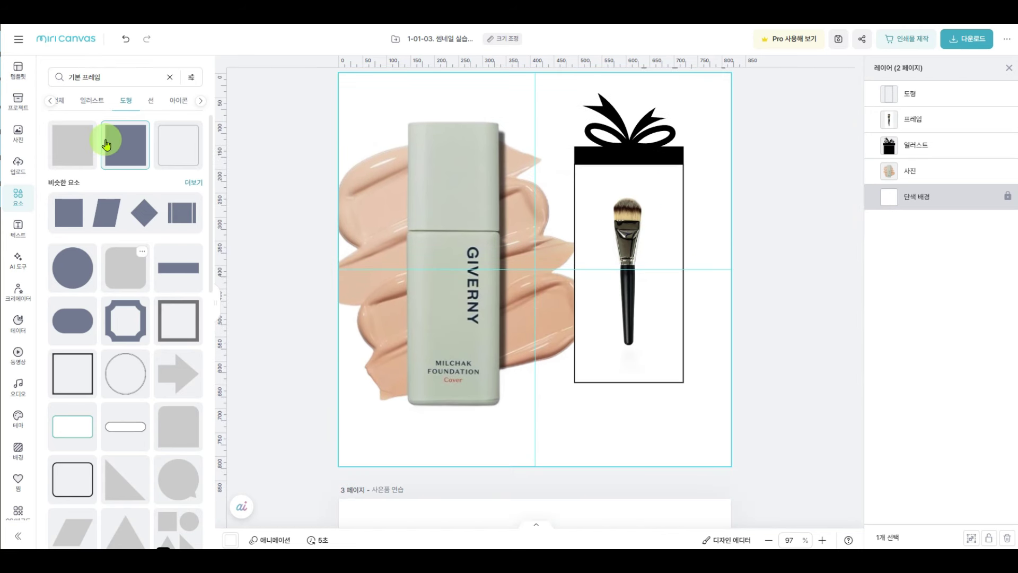
Add a right triangle shape to page 2, rotate it 90° counterclockwise, shrink it and move it to the box's lower-right corner.
{"action": "scroll", "coordinate": [106, 144], "scroll_direction": "down", "scroll_amount": 2}
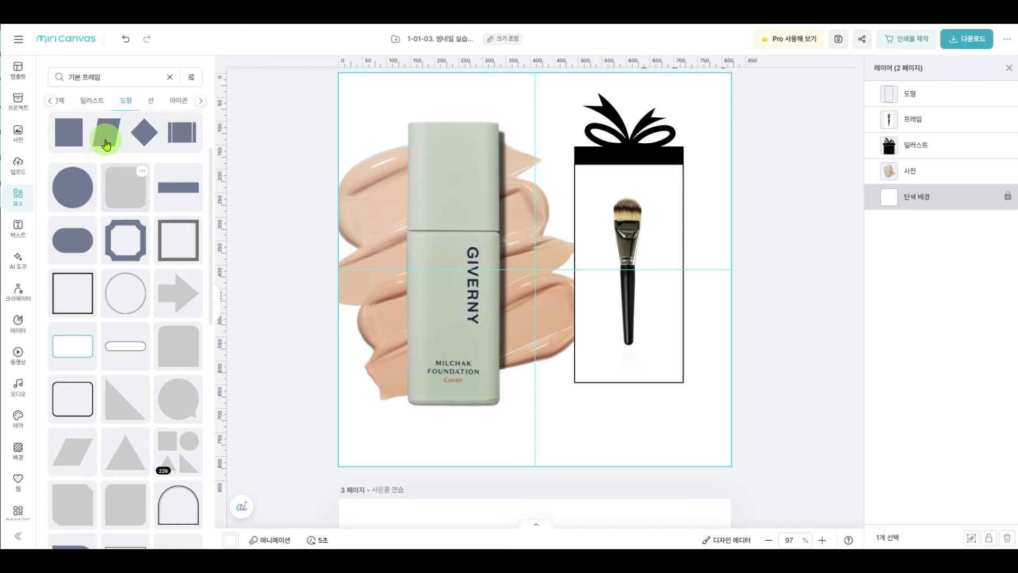
{"action": "scroll", "coordinate": [106, 144], "scroll_direction": "up", "scroll_amount": 2}
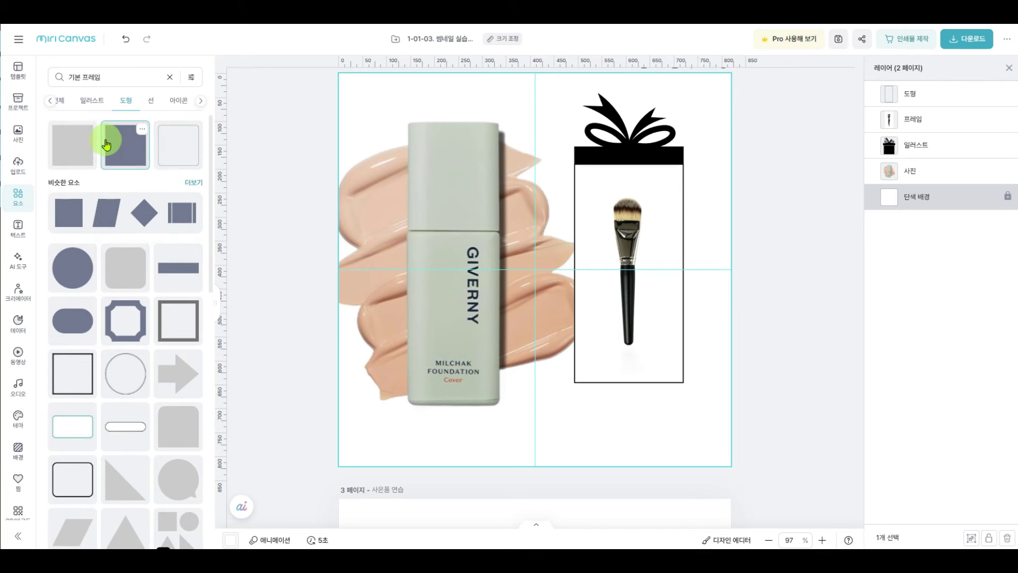
{"action": "left_click", "coordinate": [168, 75]}
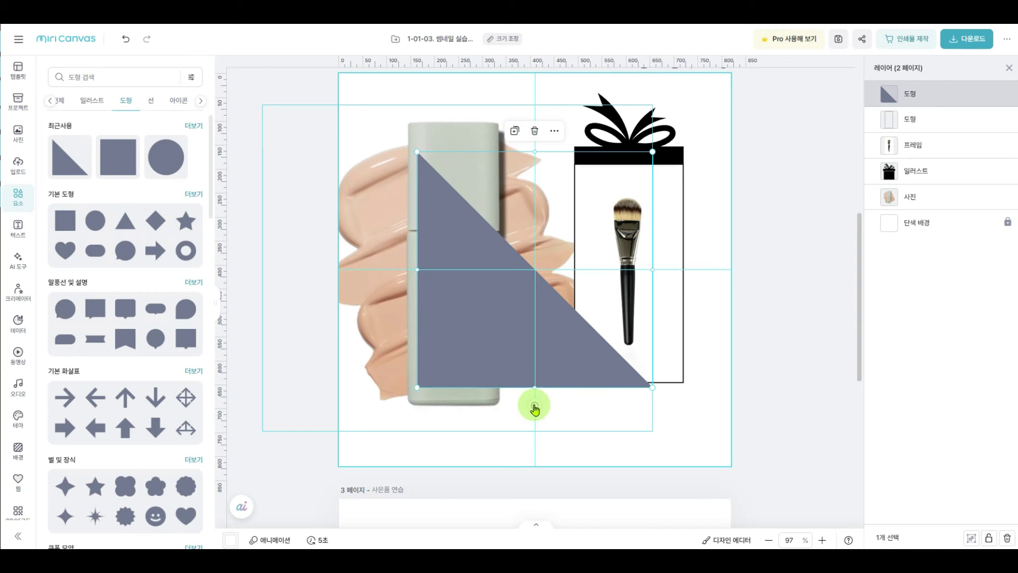
{"action": "left_click_drag", "start_coordinate": [534, 408], "coordinate": [615, 280]}
{"action": "left_click_drag", "start_coordinate": [653, 154], "coordinate": [530, 310]}
{"action": "mouse_move", "coordinate": [470, 375]}
{"action": "left_mouse_down"}
{"action": "mouse_move", "coordinate": [654, 439]}
{"action": "mouse_move", "coordinate": [676, 395]}
{"action": "mouse_move", "coordinate": [641, 384]}
{"action": "left_mouse_up"}
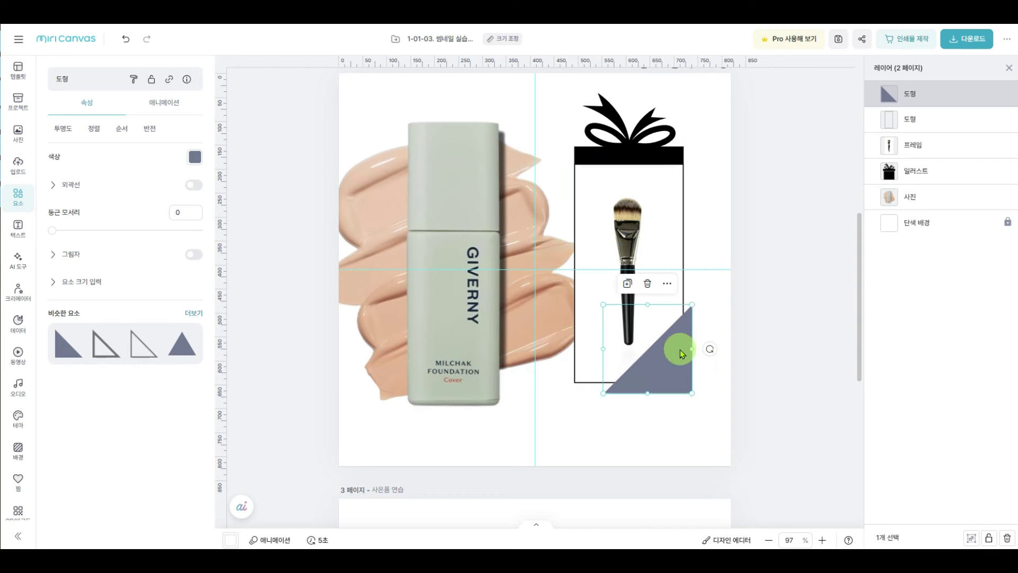
Scale and position the triangle so its right angle fits exactly into the outlined box's lower-right corner.
{"action": "left_click_drag", "start_coordinate": [697, 303], "coordinate": [676, 325]}
{"action": "left_click_drag", "start_coordinate": [644, 368], "coordinate": [655, 358]}
{"action": "left_click_drag", "start_coordinate": [616, 314], "coordinate": [611, 310]}
{"action": "left_click_drag", "start_coordinate": [662, 365], "coordinate": [660, 360]}
Fill the corner triangle with black.
{"action": "left_click", "coordinate": [194, 157]}
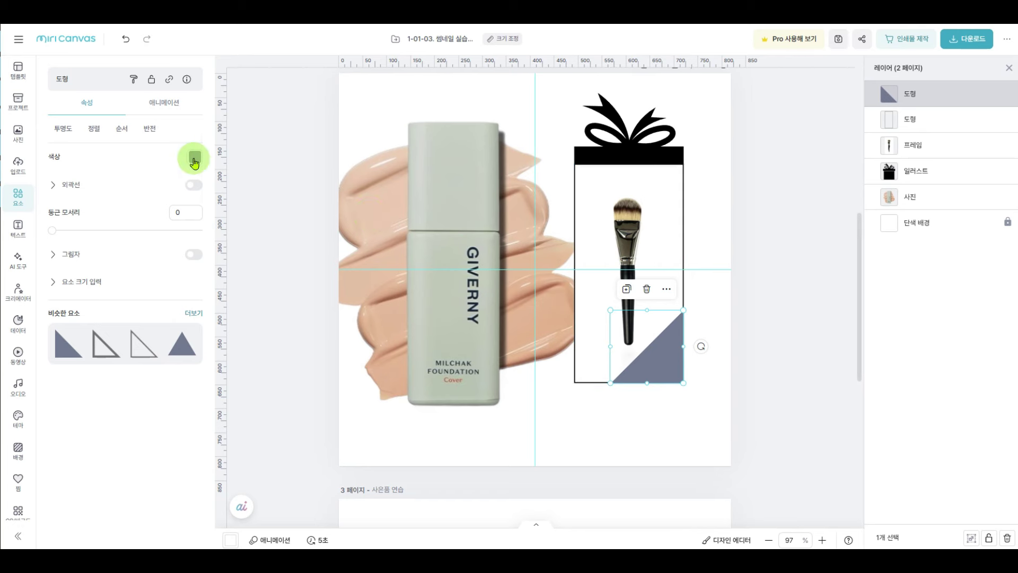
{"action": "left_click", "coordinate": [242, 118]}
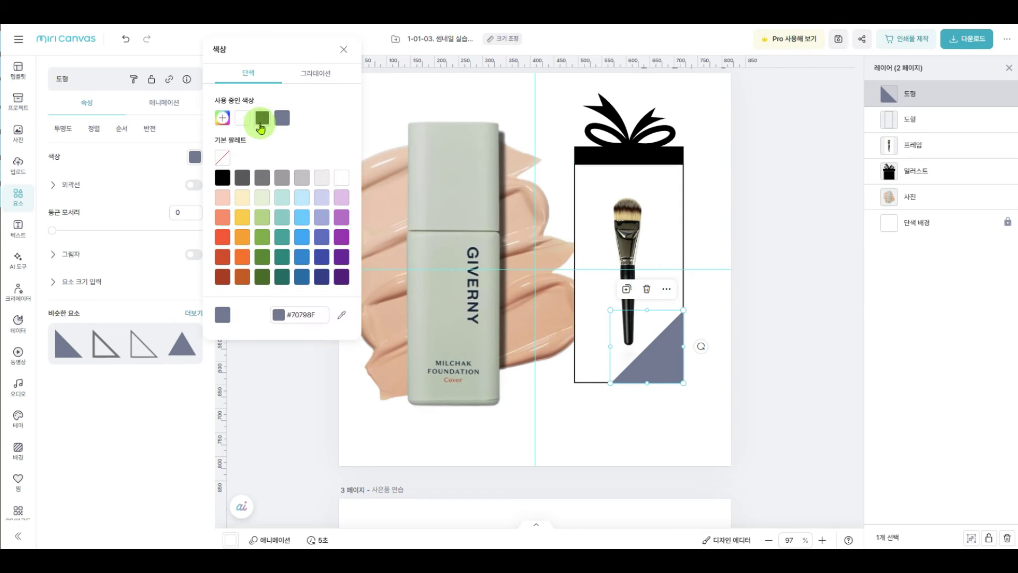
{"action": "left_click", "coordinate": [778, 311]}
Add a subtitle text box to page 2 for the triangle's label, following the page 1 sample.
{"action": "scroll", "coordinate": [729, 334], "scroll_direction": "up", "scroll_amount": 7}
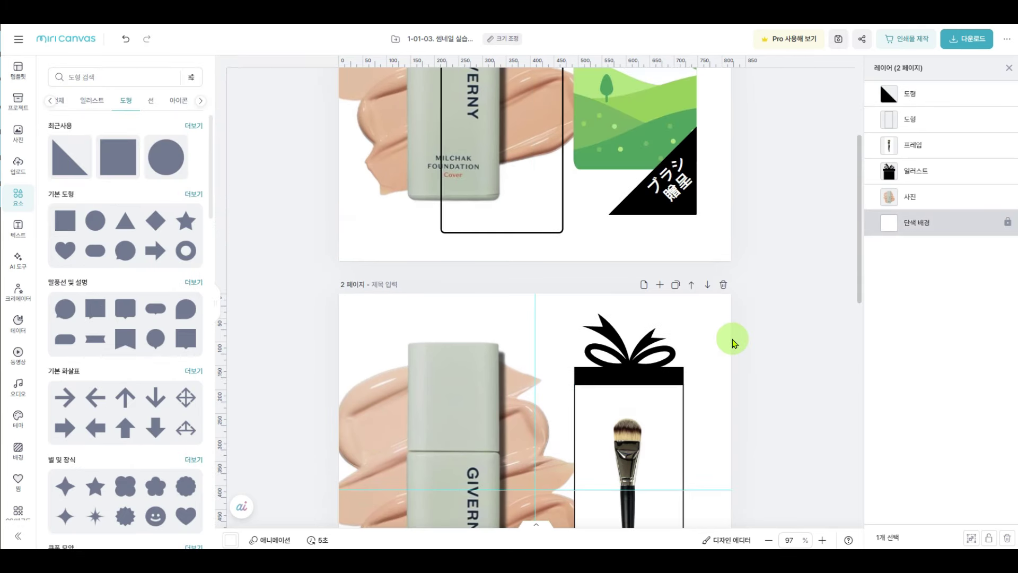
{"action": "scroll", "coordinate": [750, 364], "scroll_direction": "down", "scroll_amount": 6}
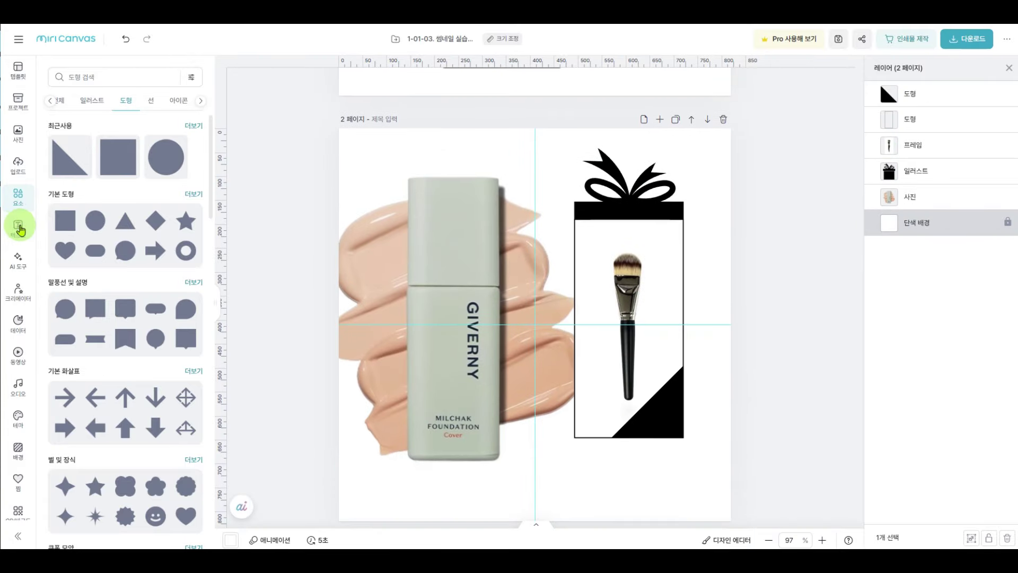
{"action": "left_click", "coordinate": [19, 228]}
{"action": "left_click", "coordinate": [117, 186]}
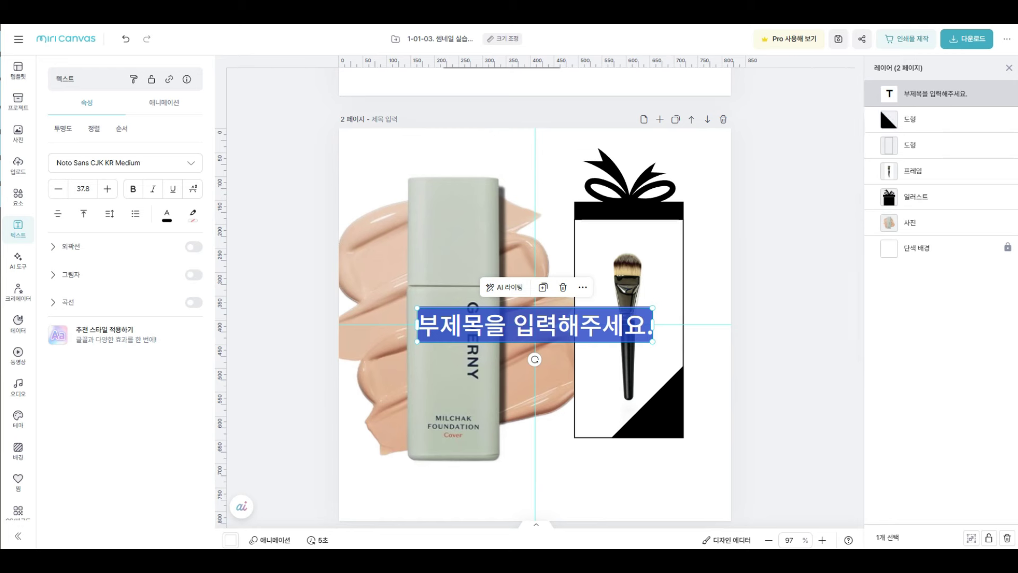
Switch to the Papago translator and translate "브러쉬 증정" from Korean to Japanese on two lines.
{"action": "key", "text": "alt+Tab"}
{"action": "left_click", "coordinate": [986, 200]}
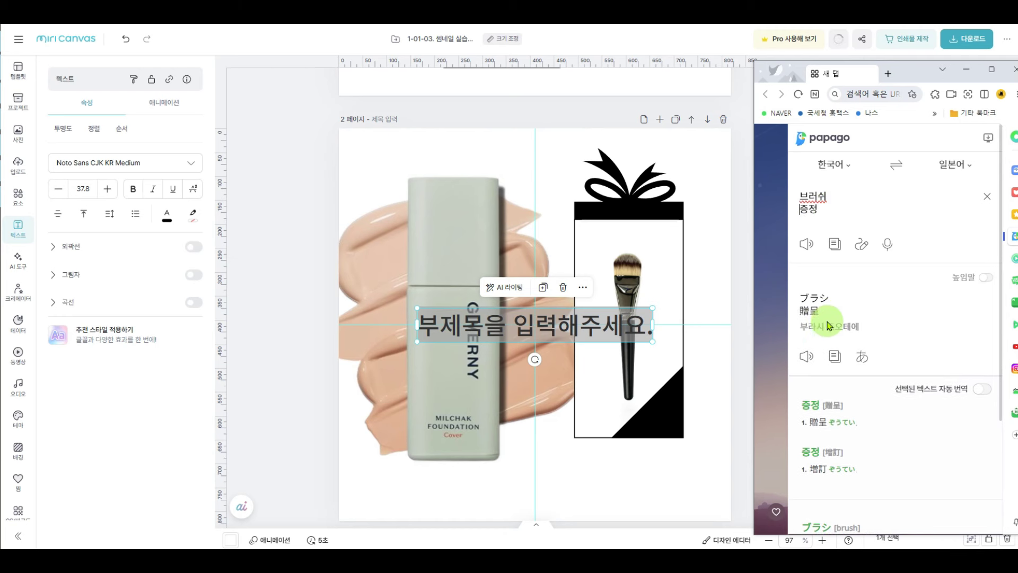
Copy the two-line Japanese translation from Papago and replace the page 2 subtitle placeholder with "ブラシ 贈呈".
{"action": "left_click", "coordinate": [832, 359]}
{"action": "left_click", "coordinate": [564, 319]}
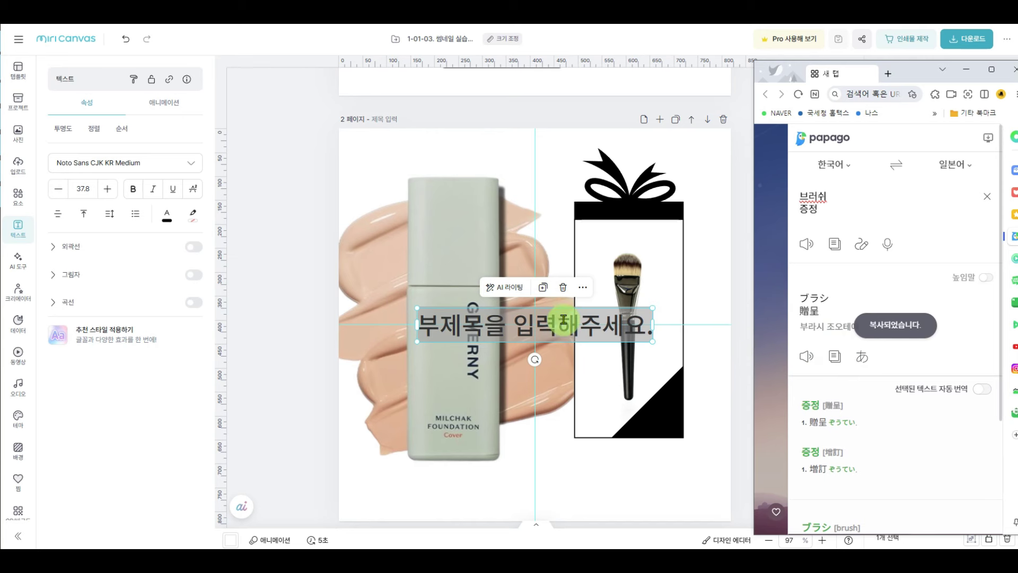
{"action": "key", "text": "ctrl+v"}
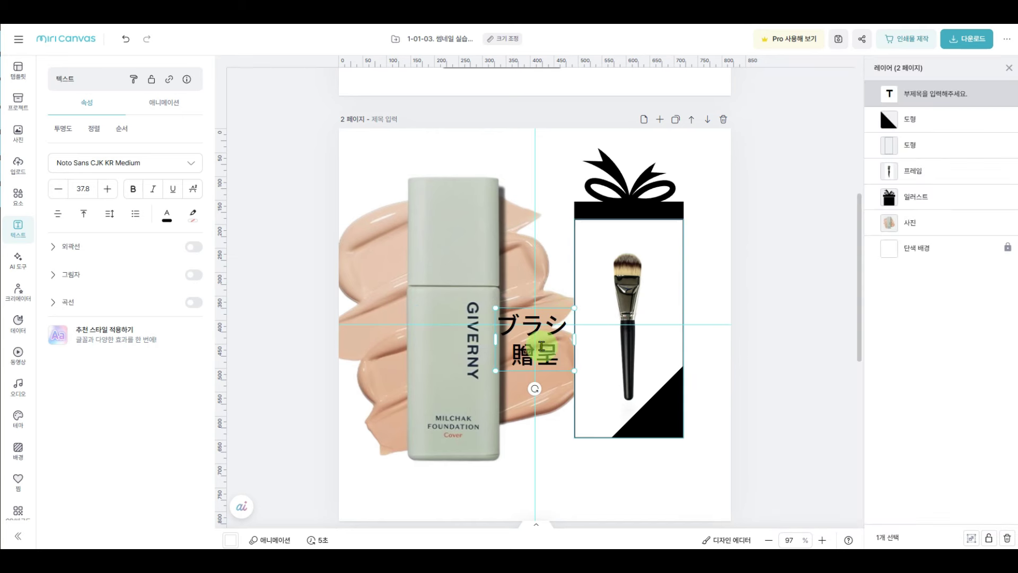
{"action": "left_click", "coordinate": [739, 356]}
Move the Japanese label over the gift box and color its text white.
{"action": "mouse_move", "coordinate": [512, 347]}
{"action": "left_mouse_down"}
{"action": "mouse_move", "coordinate": [685, 360]}
{"action": "mouse_move", "coordinate": [626, 349]}
{"action": "left_mouse_up"}
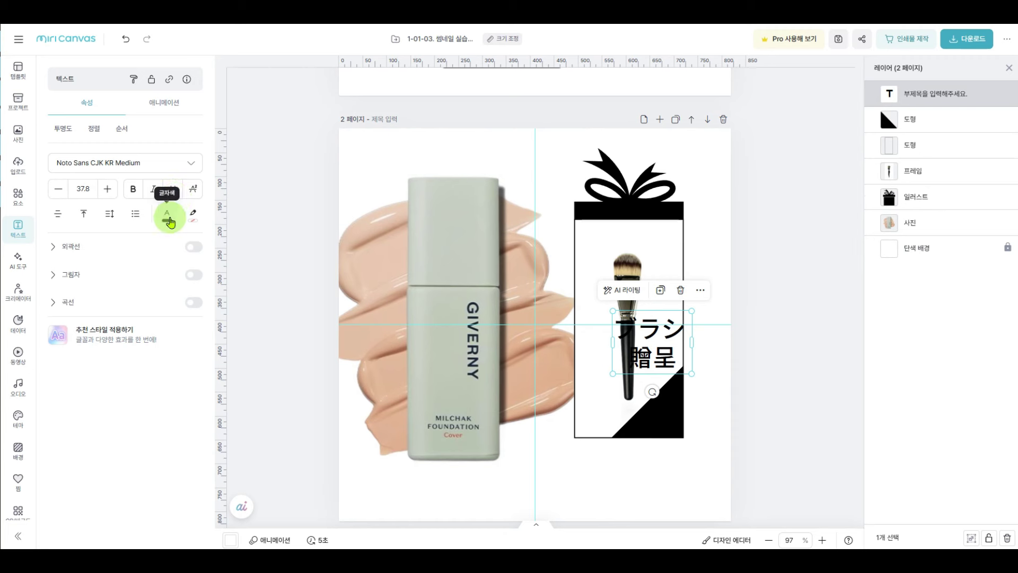
{"action": "left_click", "coordinate": [167, 214]}
{"action": "left_click", "coordinate": [314, 206]}
Place the label on the black triangle, rotated parallel to its diagonal edge and shrunk to font size 22.6.
{"action": "left_click_drag", "start_coordinate": [644, 352], "coordinate": [648, 424]}
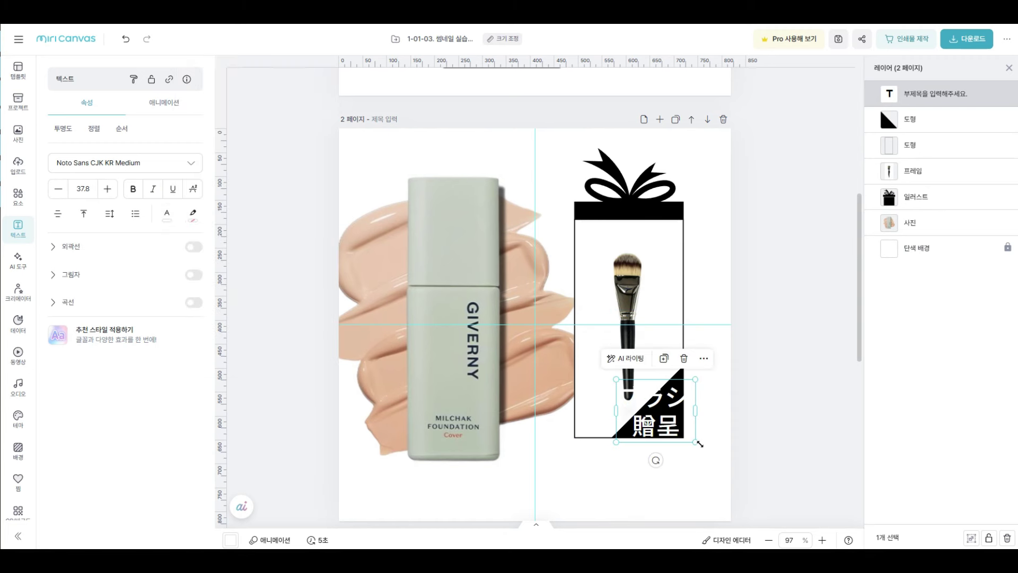
{"action": "left_click_drag", "start_coordinate": [660, 463], "coordinate": [684, 450]}
{"action": "left_click_drag", "start_coordinate": [681, 385], "coordinate": [665, 413]}
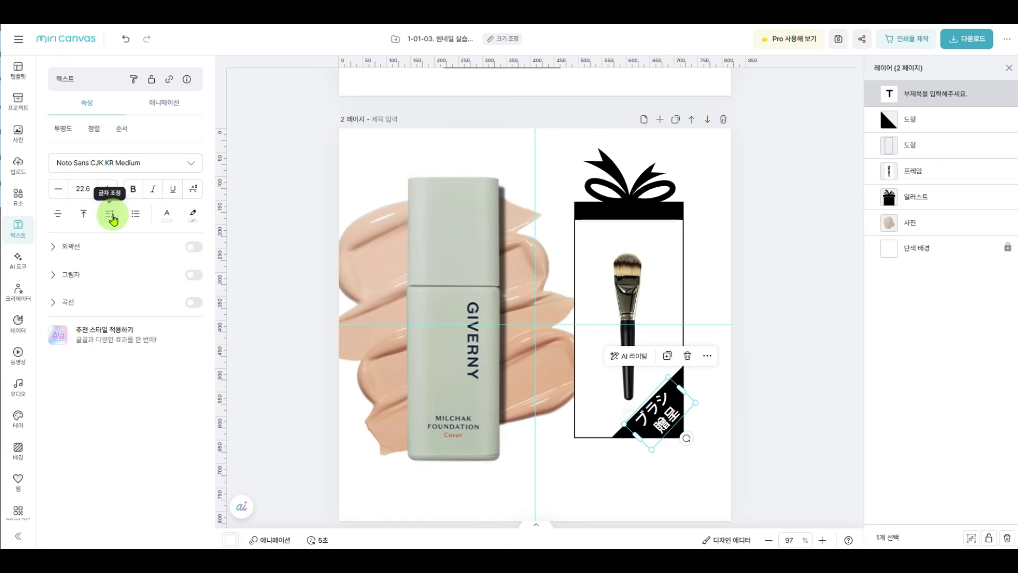
Tighten the label's line spacing so both lines fit inside the black corner triangle.
{"action": "left_click", "coordinate": [110, 214]}
{"action": "left_click_drag", "start_coordinate": [103, 296], "coordinate": [92, 301]}
{"action": "left_click", "coordinate": [743, 432]}
{"action": "left_click", "coordinate": [660, 418]}
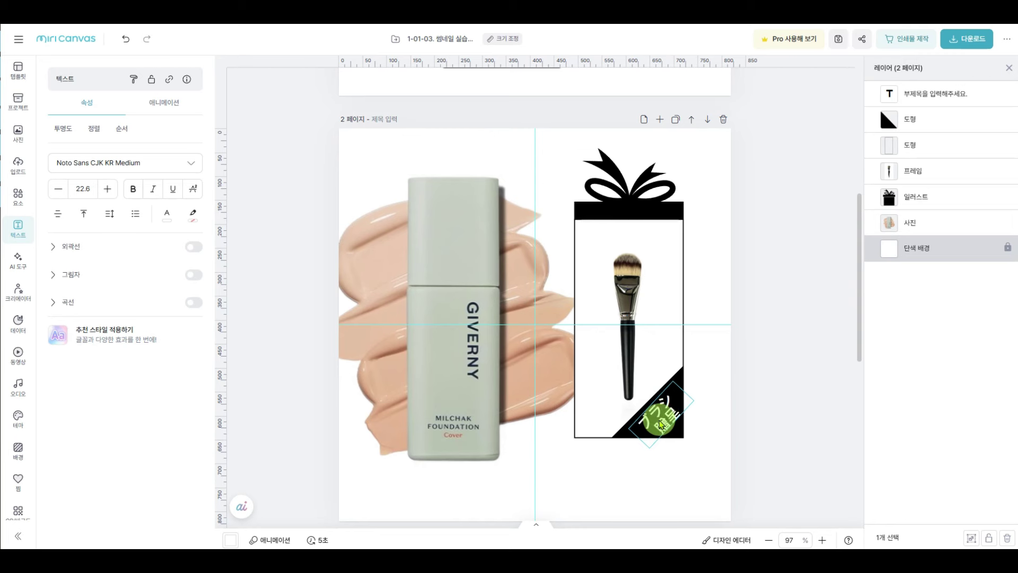
{"action": "left_click", "coordinate": [750, 424]}
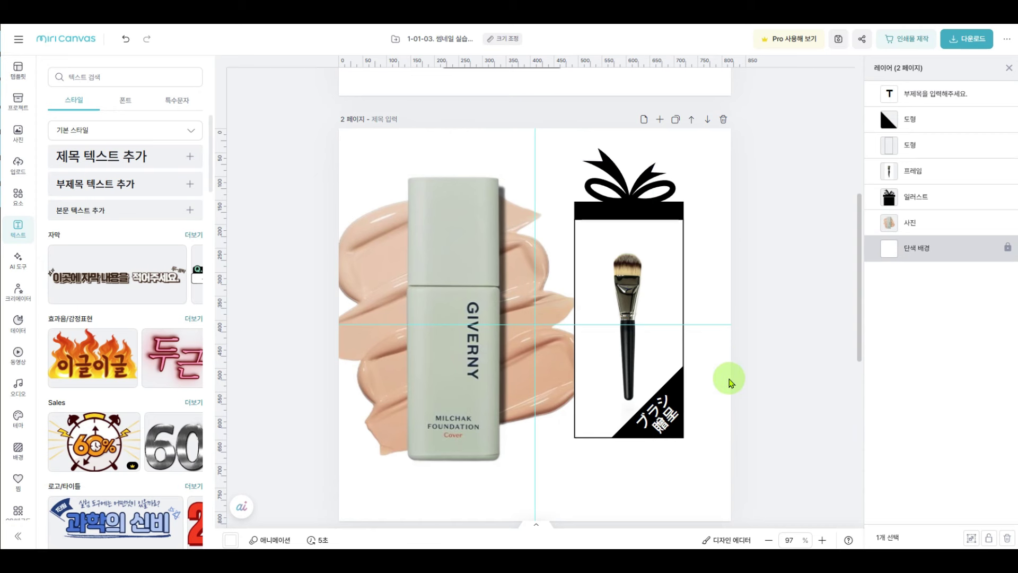
Review the finished gift box graphic on page 2 and compare it with the practice elements on pages 3 and 1.
{"action": "scroll", "coordinate": [729, 381], "scroll_direction": "up", "scroll_amount": 1}
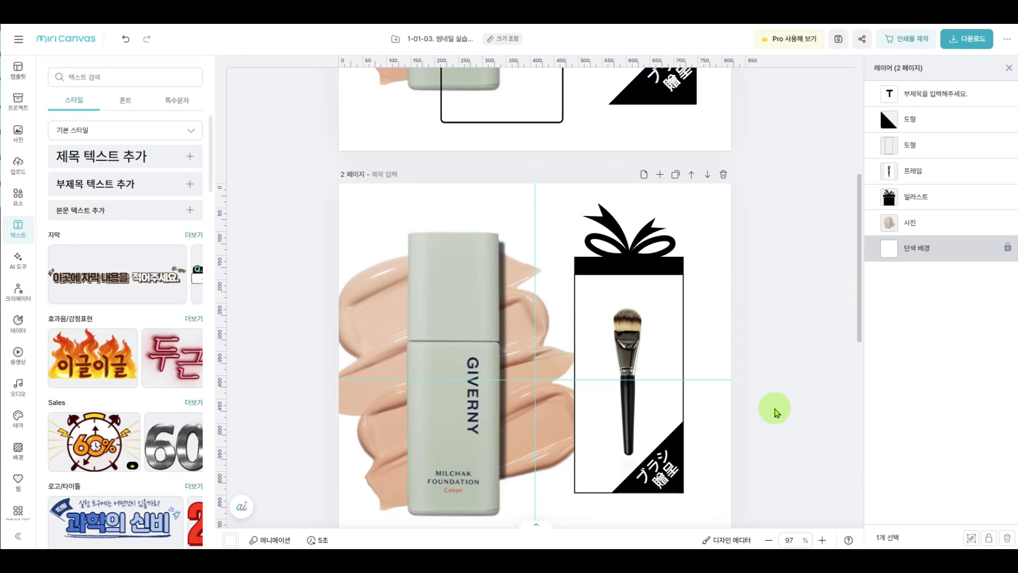
{"action": "scroll", "coordinate": [753, 398], "scroll_direction": "down", "scroll_amount": 2}
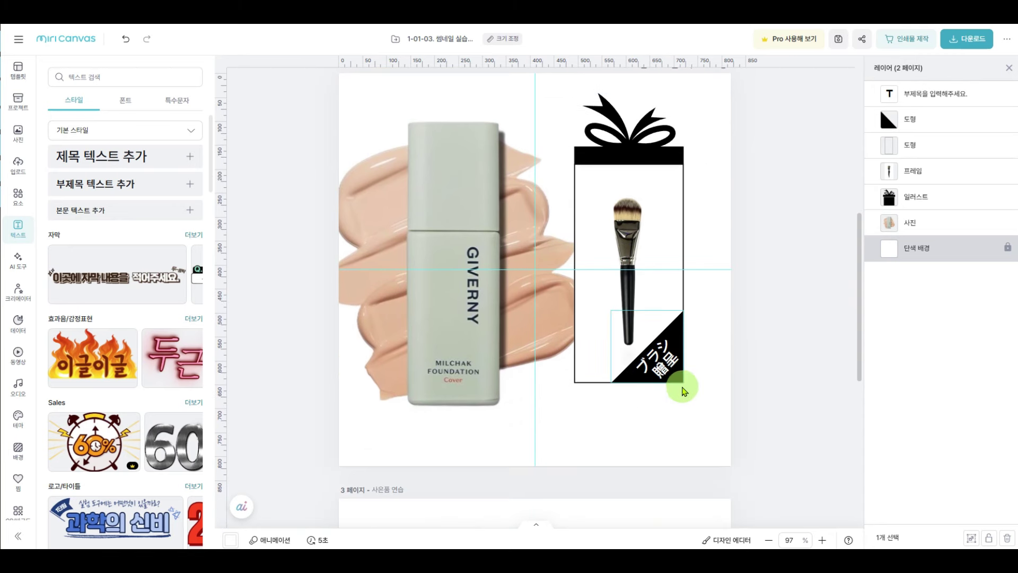
{"action": "scroll", "coordinate": [682, 387], "scroll_direction": "down", "scroll_amount": 2}
{"action": "scroll", "coordinate": [682, 390], "scroll_direction": "down", "scroll_amount": 5}
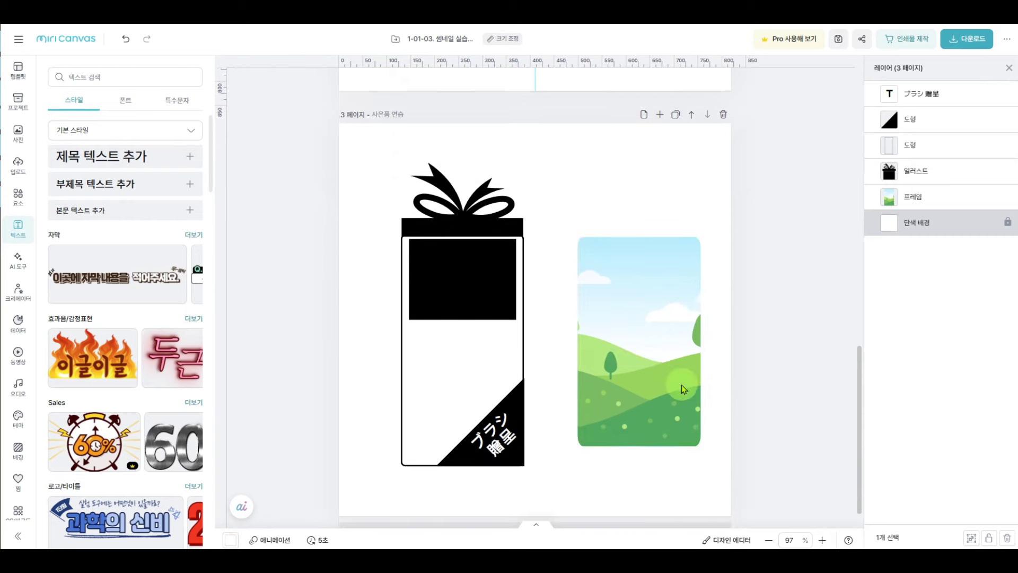
{"action": "scroll", "coordinate": [641, 419], "scroll_direction": "up", "scroll_amount": 11}
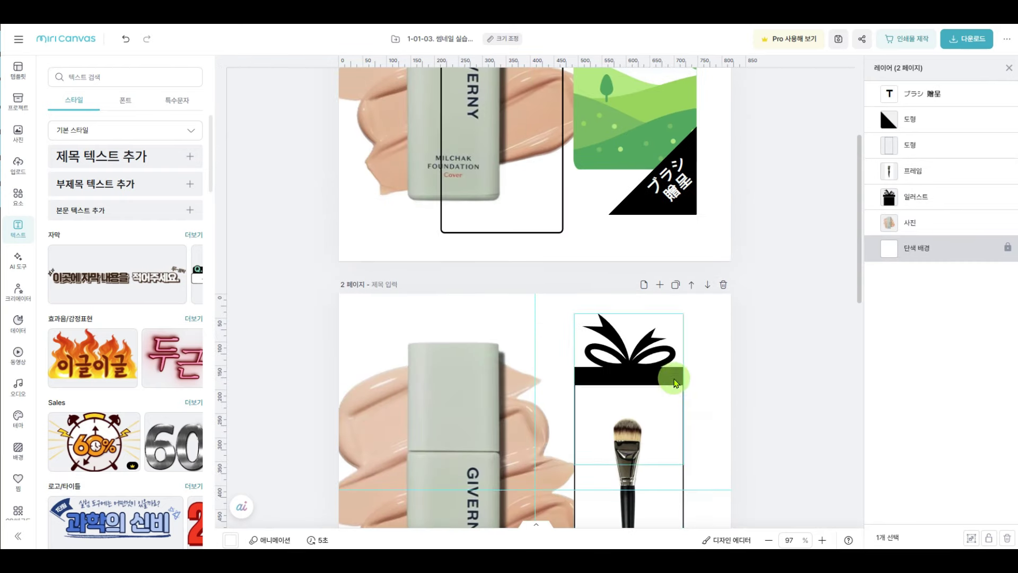
{"action": "scroll", "coordinate": [704, 284], "scroll_direction": "up", "scroll_amount": 4}
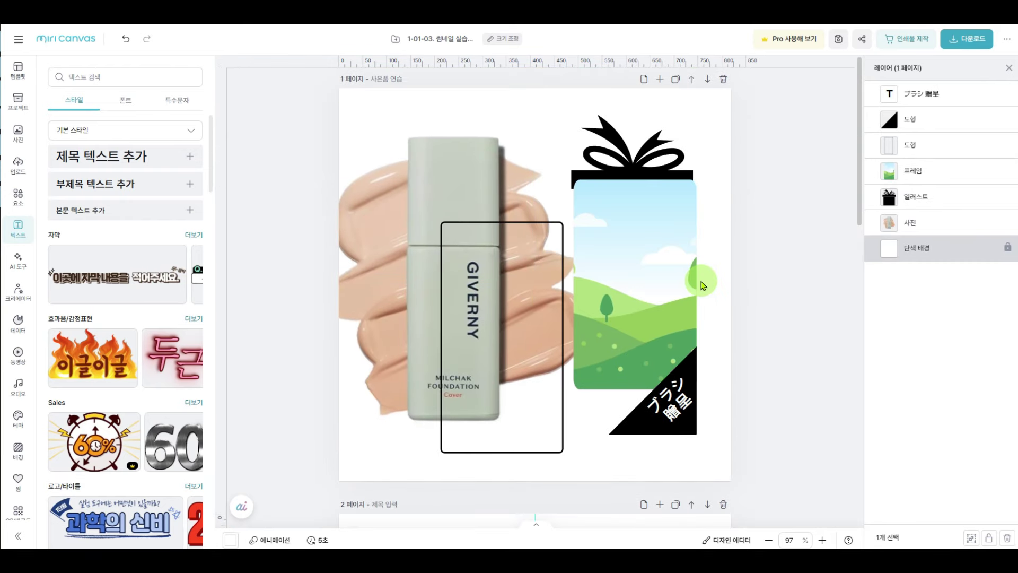
{"action": "mouse_move", "coordinate": [1015, 122]}
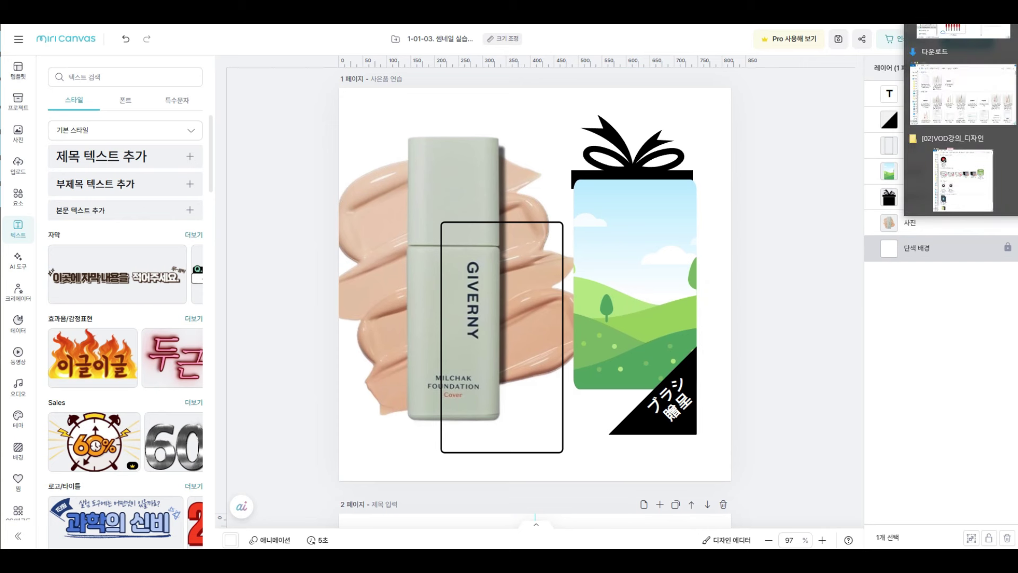